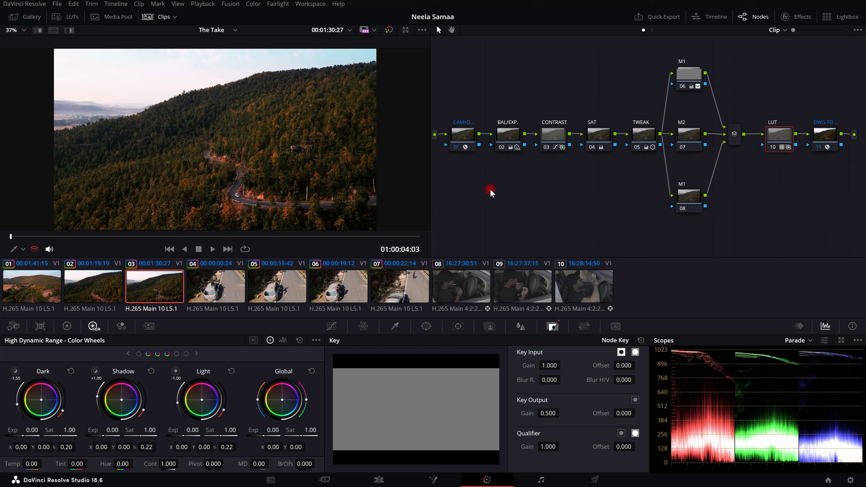
# Review the ungraded clip 08 and the video track clips of The Take on the Edit page, and return to the Color page
pyautogui.click(462, 276)
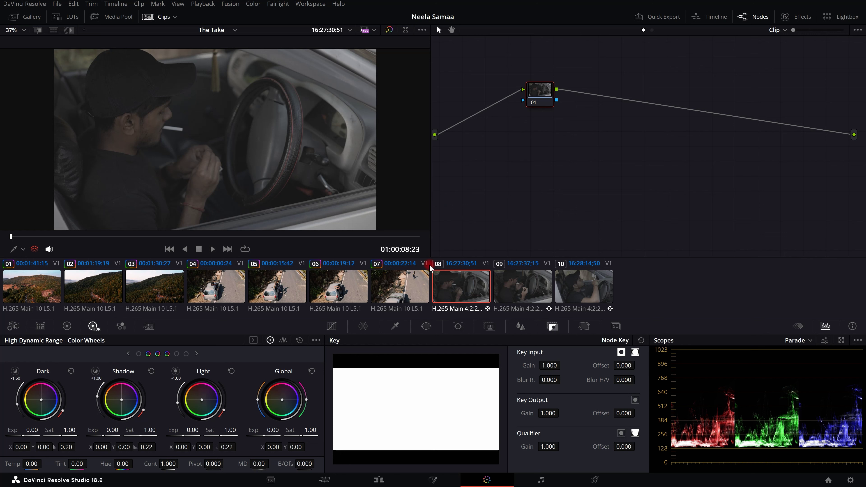
pyautogui.click(379, 481)
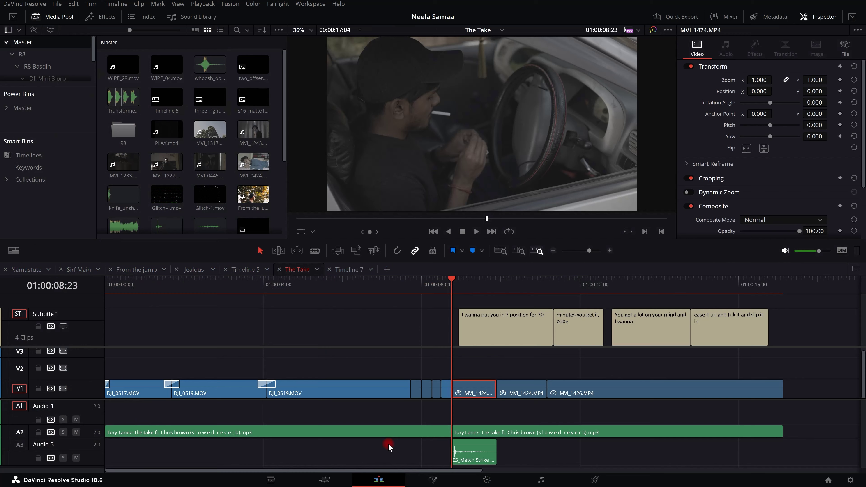
pyautogui.hotkey('shift', 'z')
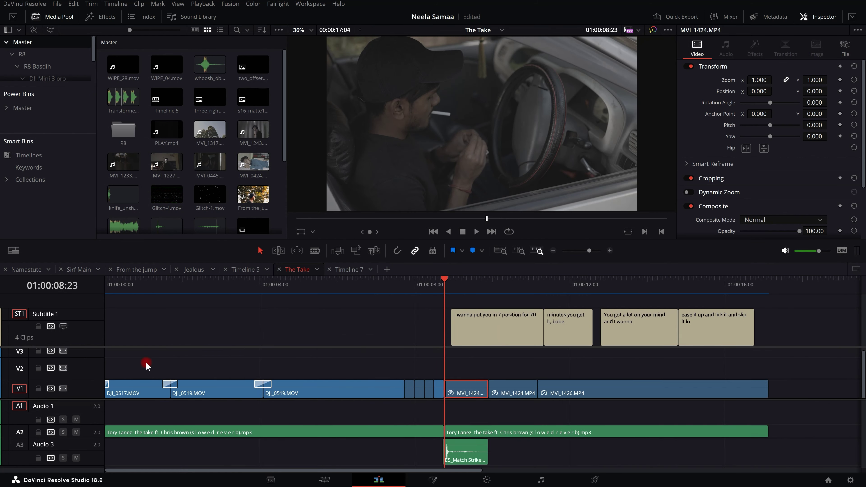
pyautogui.hotkey('ctrl', '-')
pyautogui.click(190, 352)
pyautogui.moveTo(140, 362); pyautogui.dragTo(498, 392)
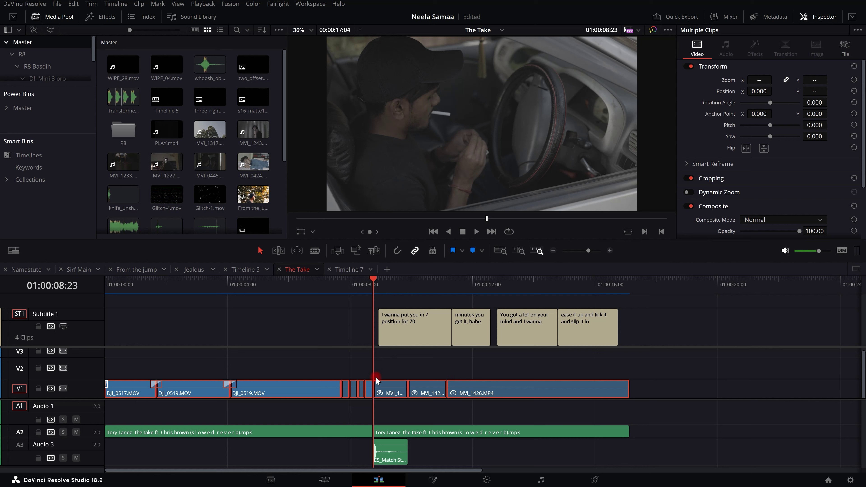
pyautogui.click(487, 480)
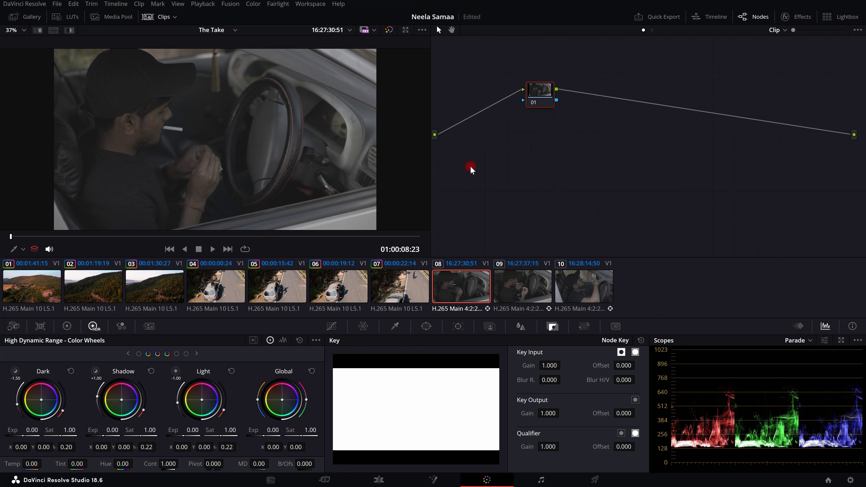
# Find the Color Space Transform effect and apply it to node 01 of clip 09
pyautogui.click(519, 289)
pyautogui.moveTo(538, 102); pyautogui.dragTo(489, 111)
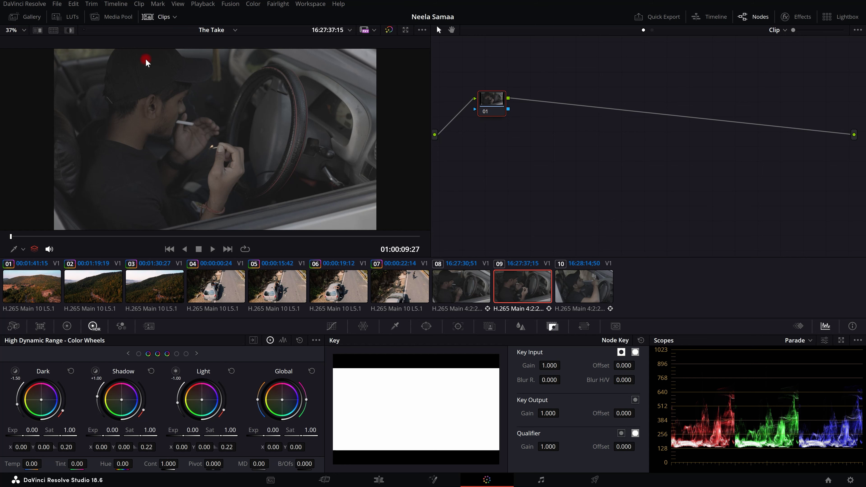
pyautogui.click(787, 17)
pyautogui.click(841, 30)
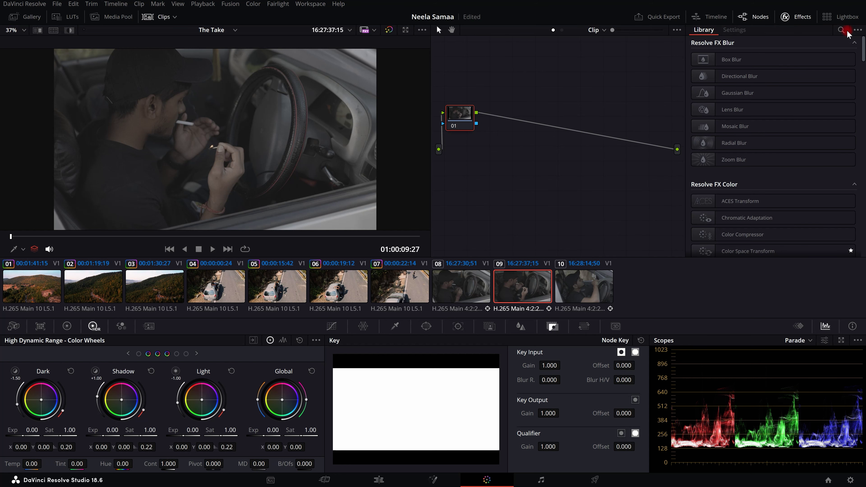
pyautogui.write('color')
pyautogui.moveTo(818, 99); pyautogui.dragTo(465, 111)
# Set the transform's input color space to Canon Cinema Gamut and its input gamma to Canon Log 3
pyautogui.click(767, 93)
pyautogui.press('Return')
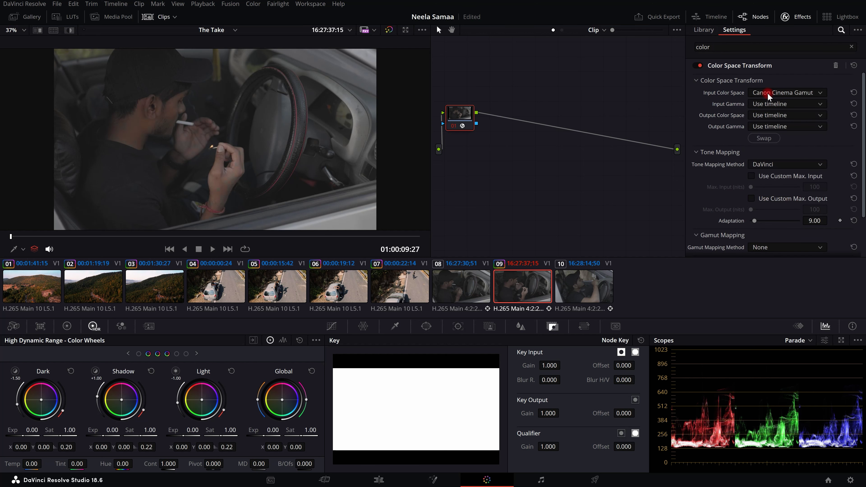
pyautogui.click(774, 102)
pyautogui.press('c')
pyautogui.press('Down')
pyautogui.press('Down')
pyautogui.press('Return')
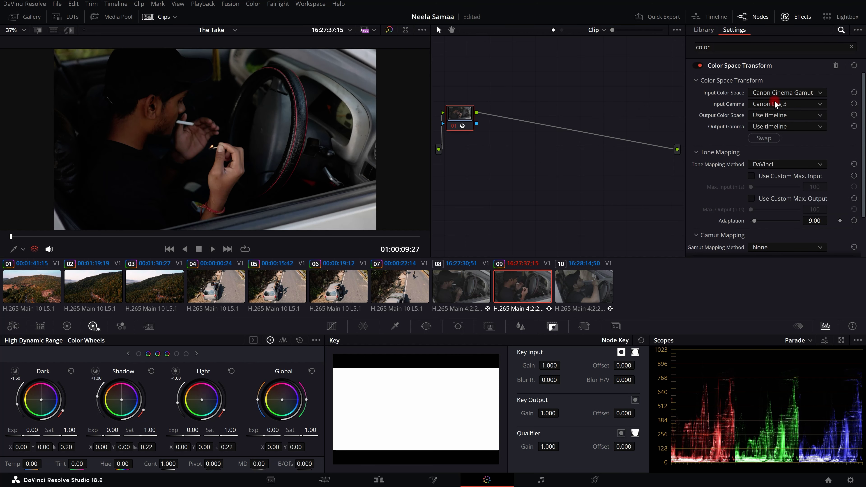
# Set the transform's output color space to Rec.709 and output gamma to Gamma 2.4, and close the effects library
pyautogui.click(776, 114)
pyautogui.press('r')
pyautogui.press('Return')
pyautogui.click(779, 128)
pyautogui.press('g')
pyautogui.press('Down')
pyautogui.press('Return')
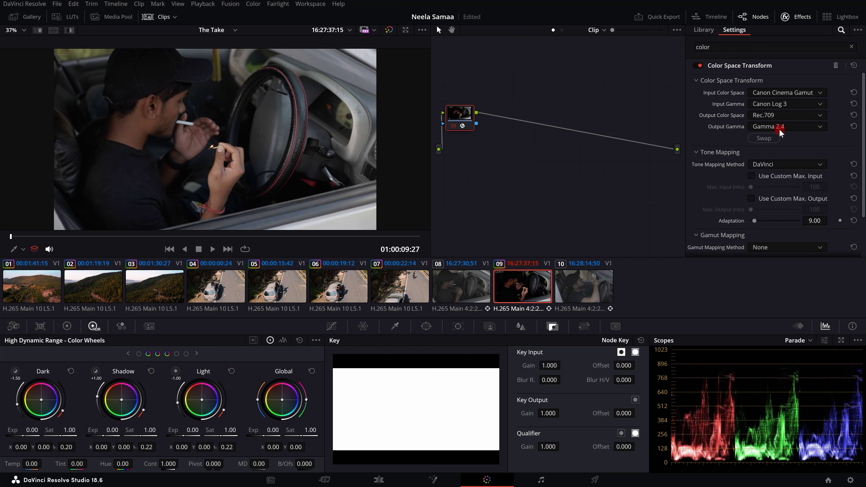
pyautogui.click(784, 17)
pyautogui.hotkey('ctrl', 'z')
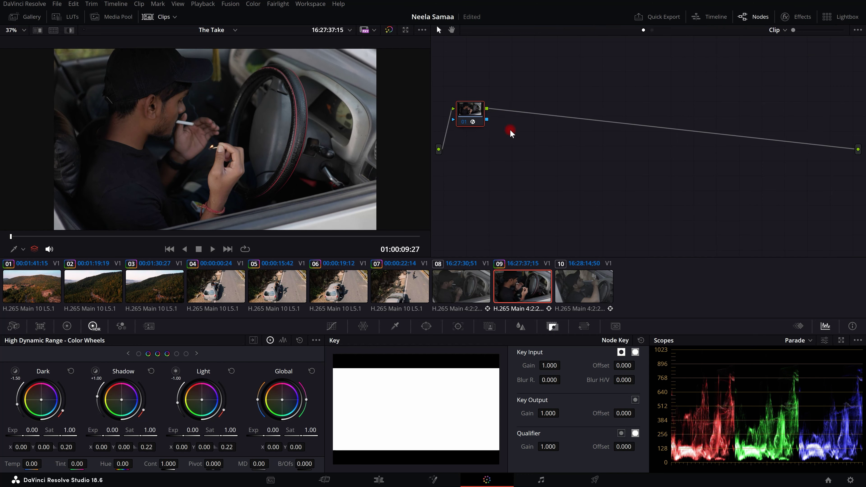
# Add serial node 02 and set its primaries to gain 1.11, lift -0.01 and offset 25.15
pyautogui.hotkey('alt', 's')
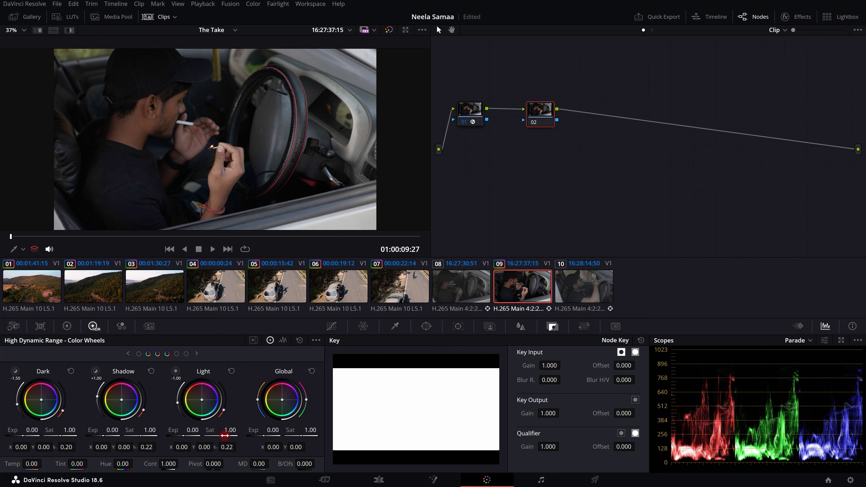
pyautogui.click(67, 326)
pyautogui.moveTo(199, 446); pyautogui.dragTo(242, 445)
pyautogui.moveTo(40, 447); pyautogui.dragTo(37, 447)
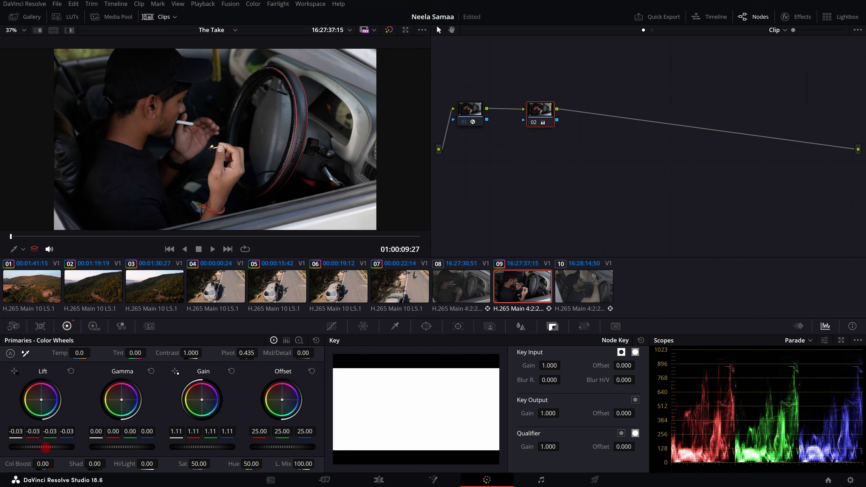
pyautogui.click(288, 448)
pyautogui.moveTo(288, 450); pyautogui.dragTo(290, 450)
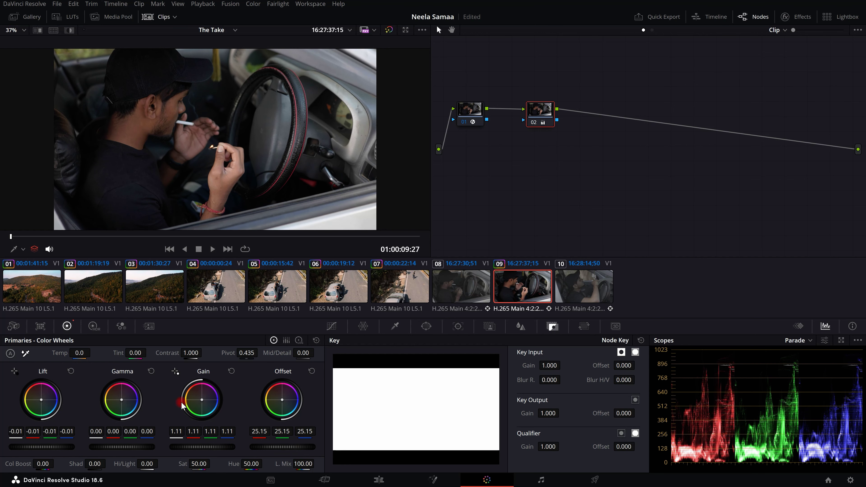
# Shift node 02's gamma and lift color balance slightly toward green, and set Temp to 70.0 and Tint to 5.00
pyautogui.moveTo(124, 404); pyautogui.dragTo(111, 400)
pyautogui.moveTo(35, 402); pyautogui.dragTo(36, 411)
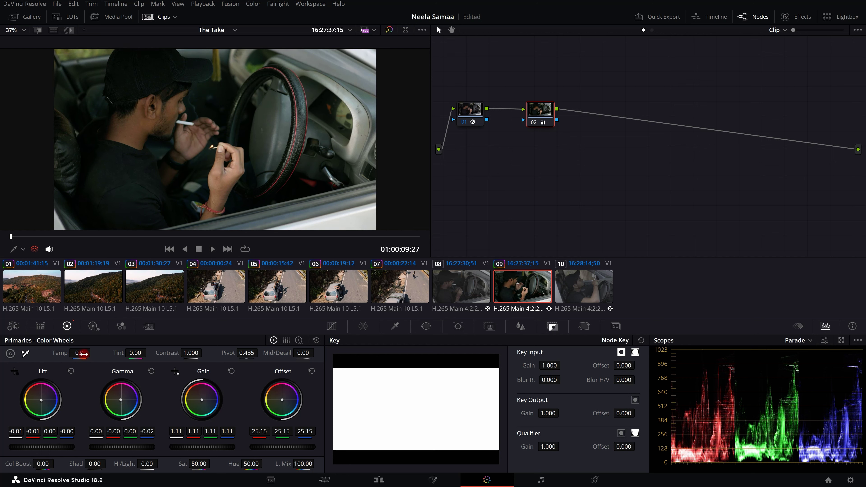
pyautogui.moveTo(82, 353); pyautogui.dragTo(147, 353)
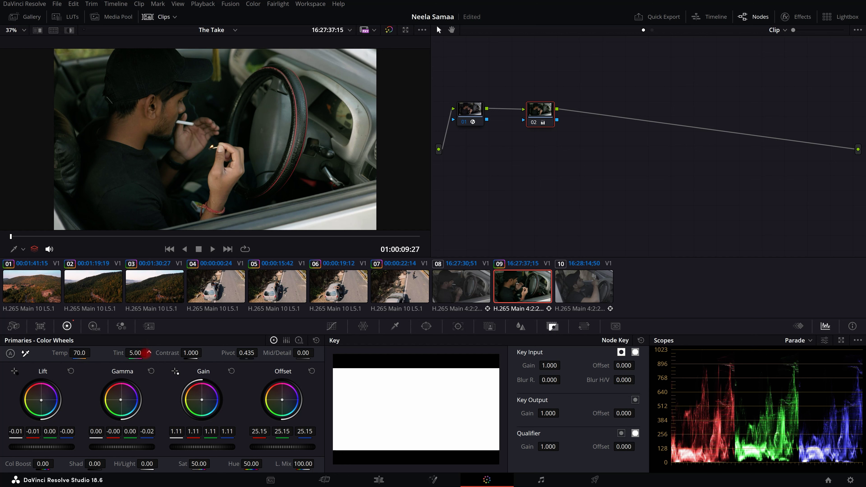
# Add serial node 03 and raise the midpoint of its custom curve slightly
pyautogui.hotkey('alt', 's')
pyautogui.click(332, 326)
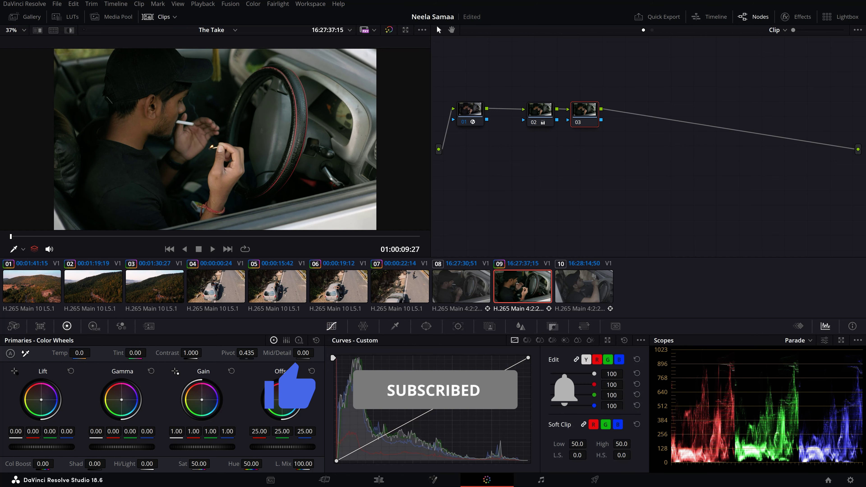
pyautogui.moveTo(445, 403); pyautogui.dragTo(444, 398)
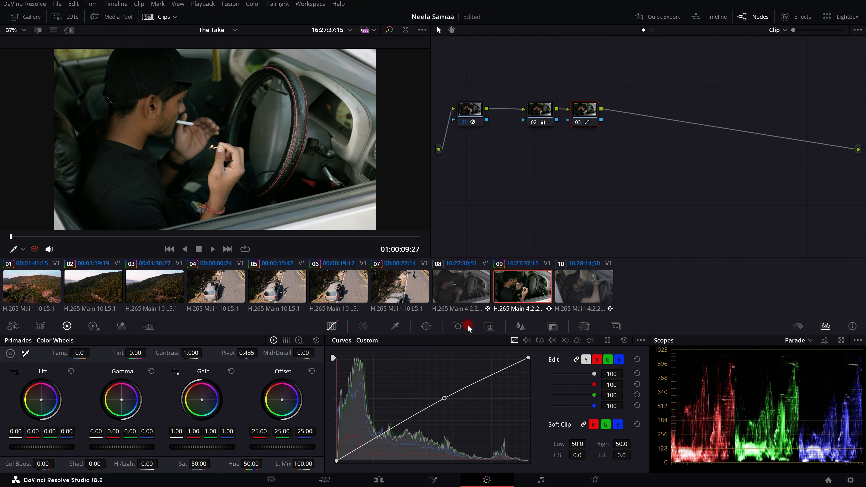
pyautogui.scroll(3, 223, 153)
pyautogui.scroll(-5, 222, 153)
pyautogui.scroll(1, 223, 151)
pyautogui.click(498, 182)
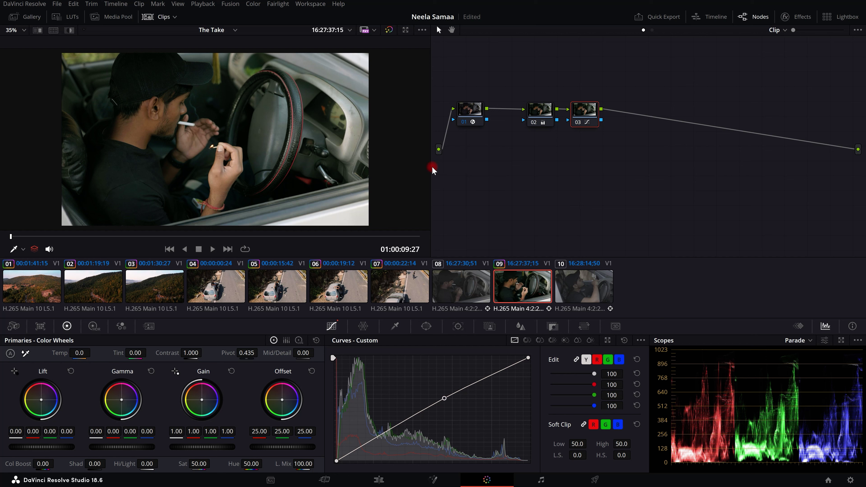
pyautogui.scroll(-2, 214, 118)
pyautogui.scroll(1, 214, 118)
pyautogui.click(273, 131)
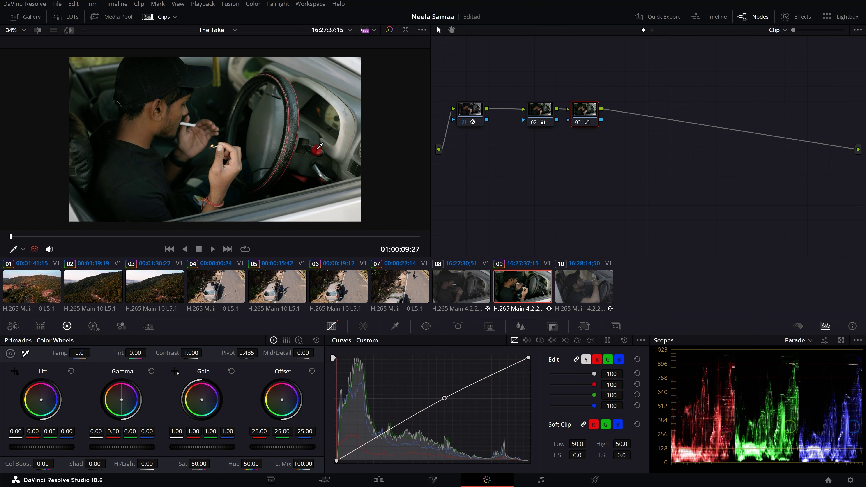
# View the saved stills in the gallery and close it again
pyautogui.click(36, 21)
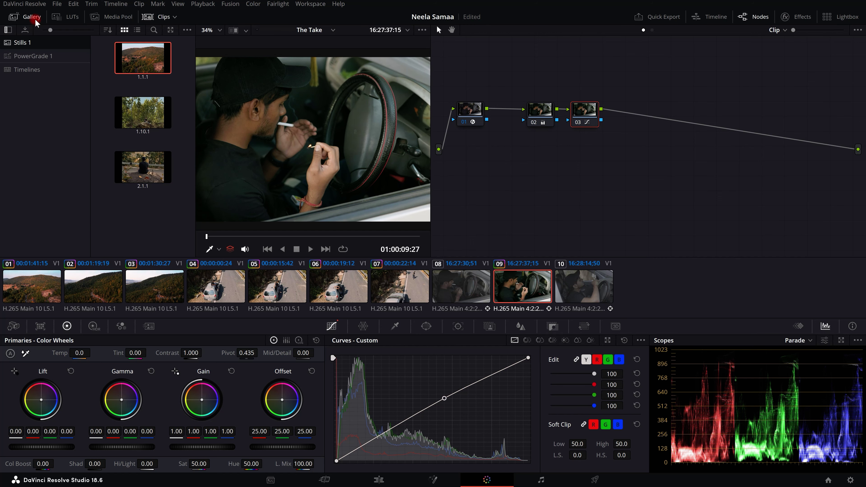
pyautogui.click(31, 16)
pyautogui.moveTo(162, 55)
pyautogui.mouseDown()
pyautogui.moveTo(258, 143)
pyautogui.moveTo(310, 137)
pyautogui.moveTo(388, 164)
pyautogui.moveTo(270, 147)
pyautogui.mouseUp()
pyautogui.scroll(-3, 267, 150)
pyautogui.scroll(2, 235, 132)
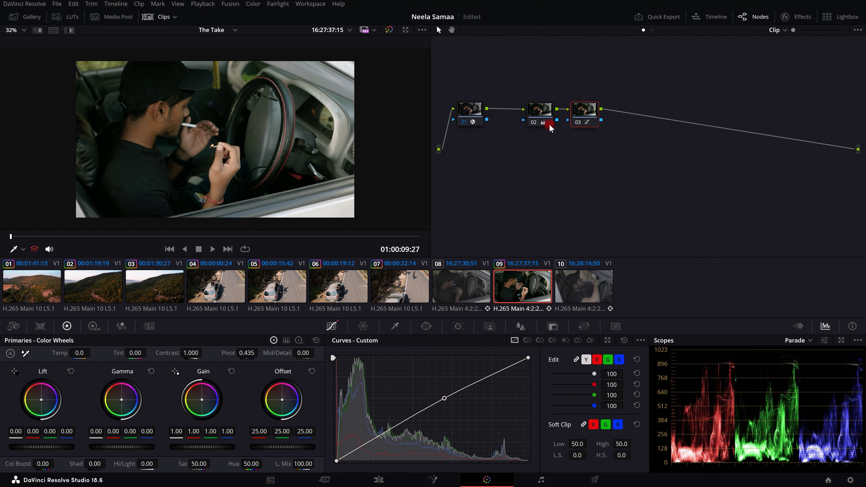
# Compare the graded clip 09 with the neighbouring ungraded clips in the viewer
pyautogui.click(471, 296)
pyautogui.click(611, 295)
pyautogui.click(472, 288)
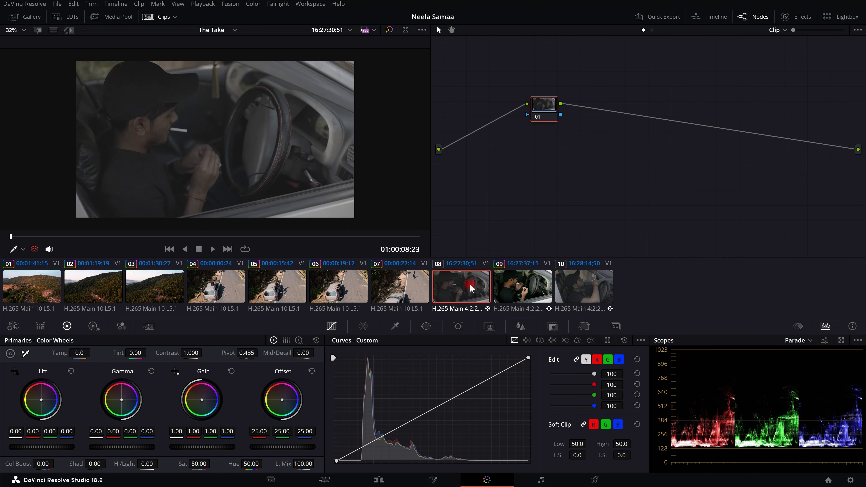
pyautogui.scroll(-2, 257, 139)
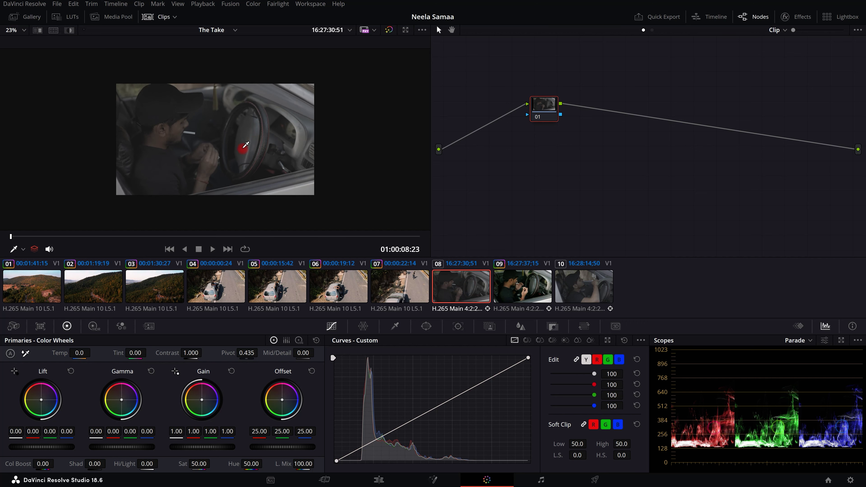
pyautogui.scroll(3, 251, 141)
pyautogui.click(515, 289)
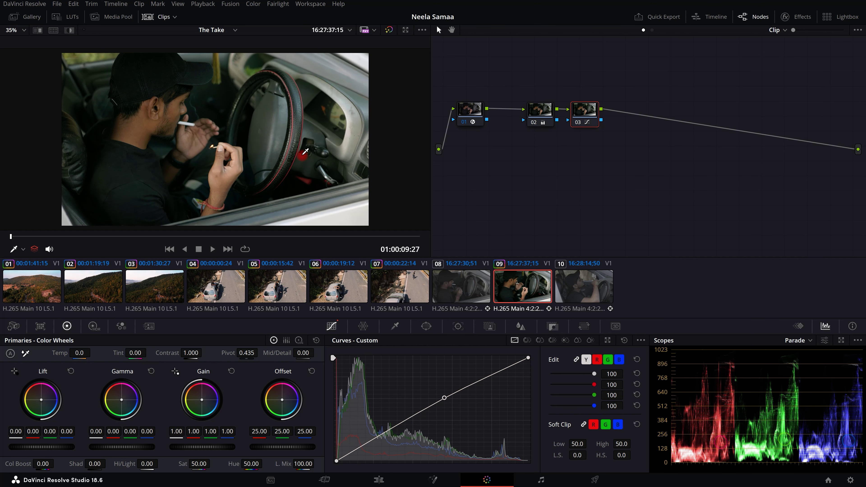
pyautogui.scroll(-1, 305, 152)
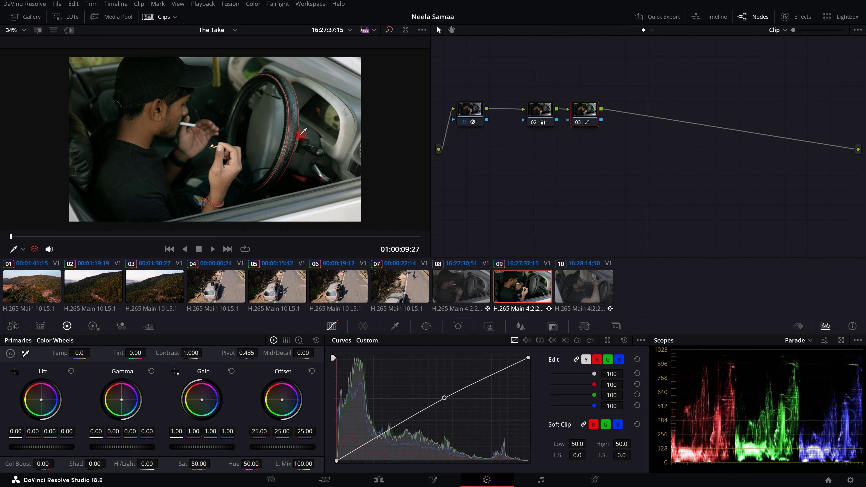
pyautogui.press('Down')
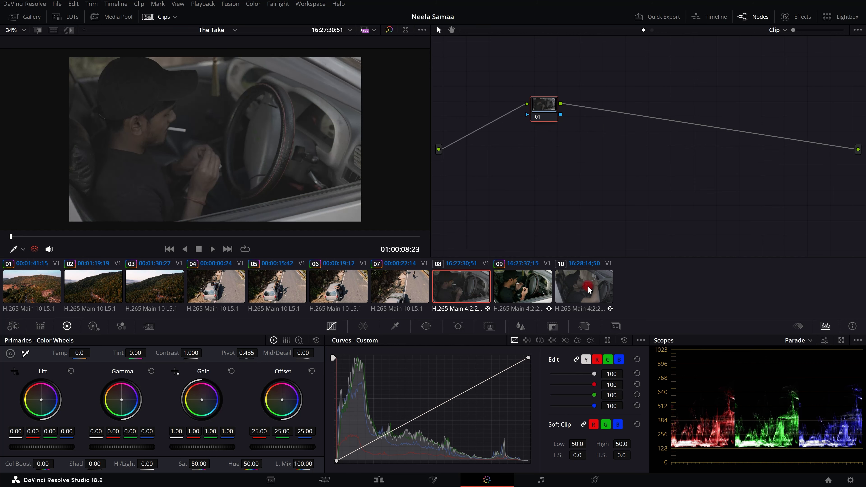
# Copy the complete grade of clip 09 onto clip 08 and undo the copied grade
pyautogui.click(464, 294)
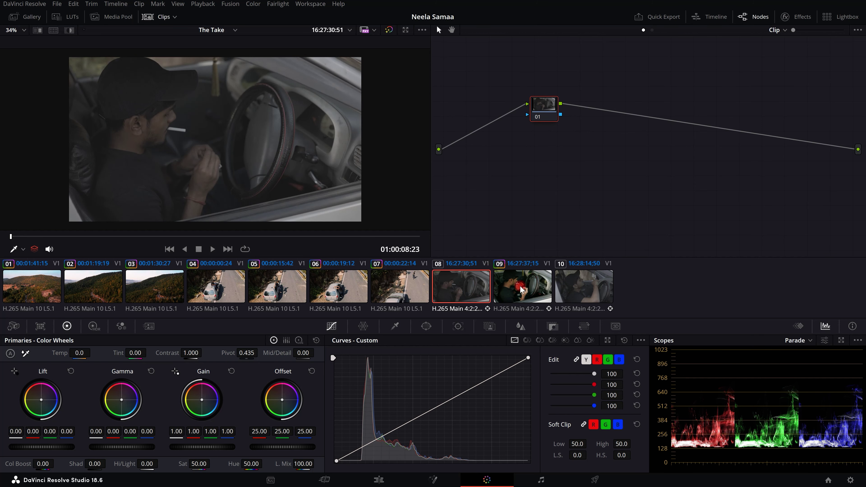
pyautogui.scroll(3, 227, 141)
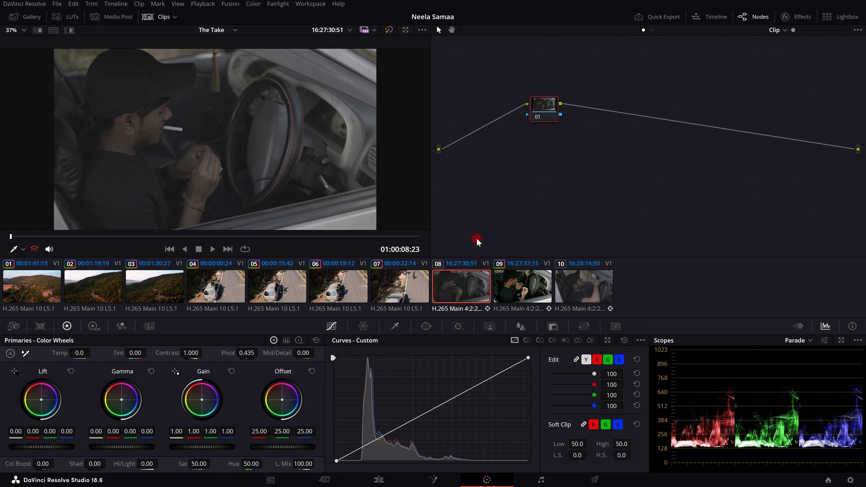
pyautogui.middleClick(517, 290)
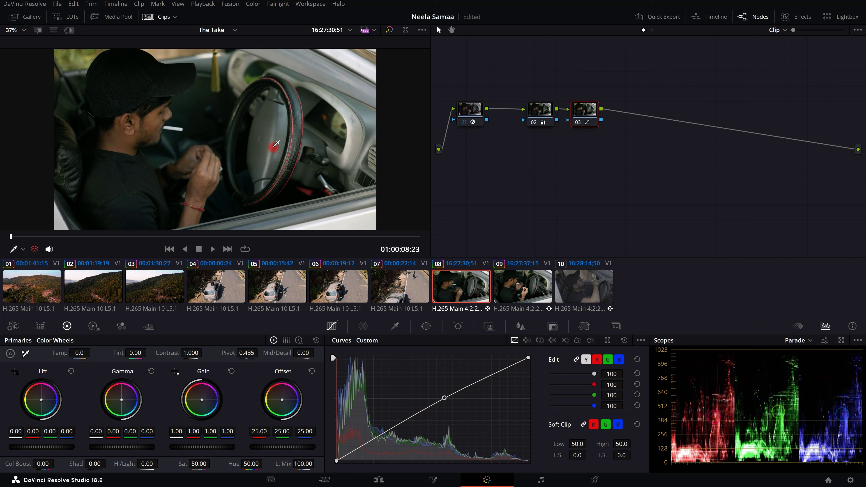
pyautogui.hotkey('ctrl', 'z')
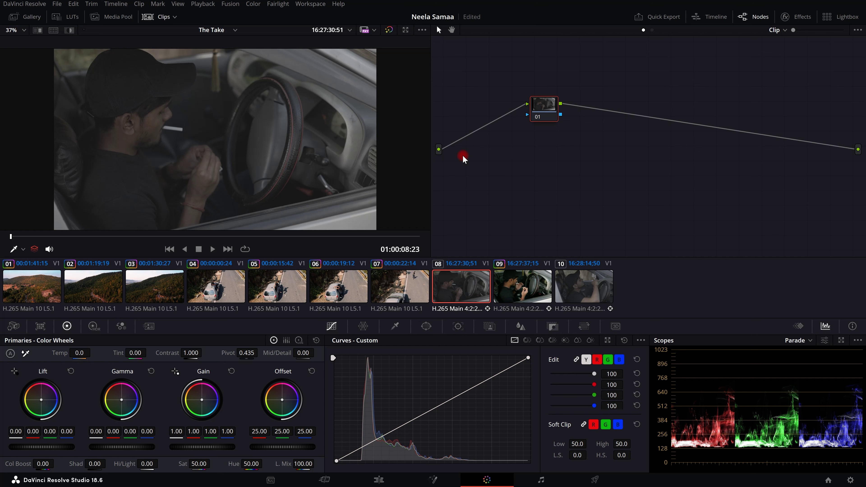
# Open the DaVinci Resolve - Shorts project from the Davinci Resolve Course folder in the project manager
pyautogui.click(409, 283)
pyautogui.click(458, 283)
pyautogui.click(829, 480)
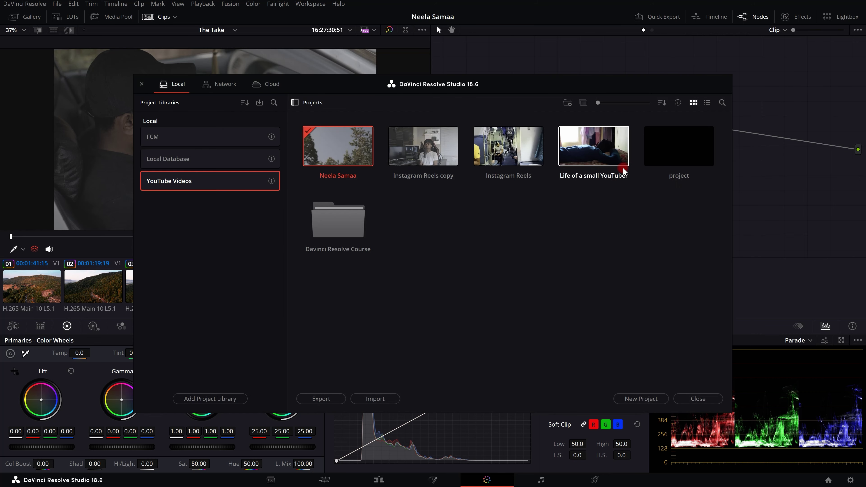
pyautogui.doubleClick(354, 217)
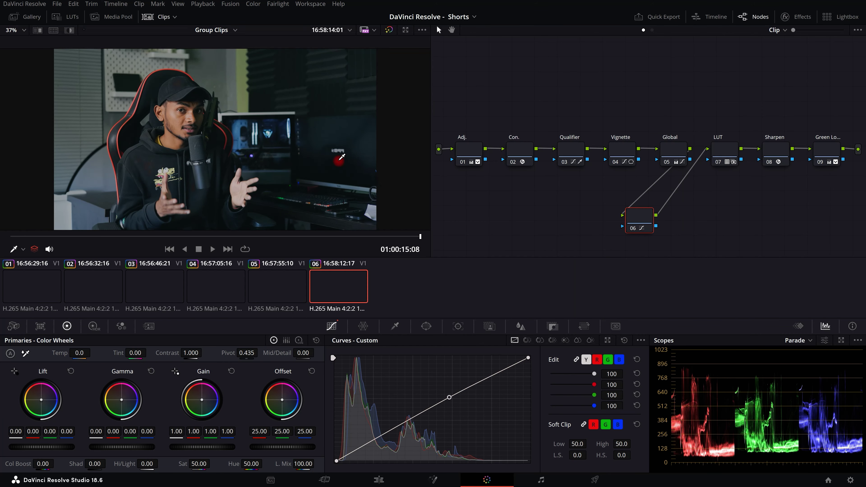
# Show the Group Clips timeline on the Edit page, mute playback audio, and place the playhead at 01:00:00:18 in the first clip
pyautogui.click(402, 474)
pyautogui.moveTo(270, 287); pyautogui.dragTo(128, 300)
pyautogui.click(128, 299)
pyautogui.scroll(4, 97, 325)
pyautogui.scroll(-2, 516, 316)
pyautogui.click(784, 252)
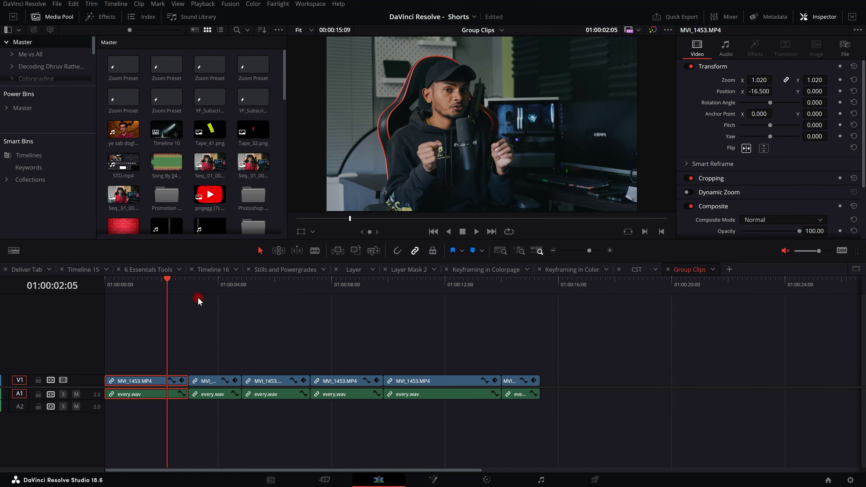
pyautogui.click(127, 299)
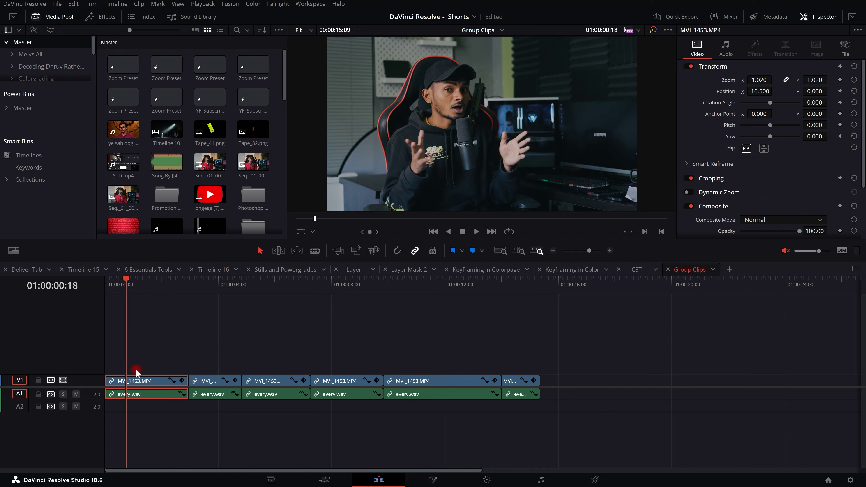
# Select all six clips in the Group Clips timeline and enlarge tracks V1 and A1 to show thumbnails and waveforms
pyautogui.click(161, 341)
pyautogui.moveTo(162, 341); pyautogui.dragTo(524, 418)
pyautogui.click(296, 333)
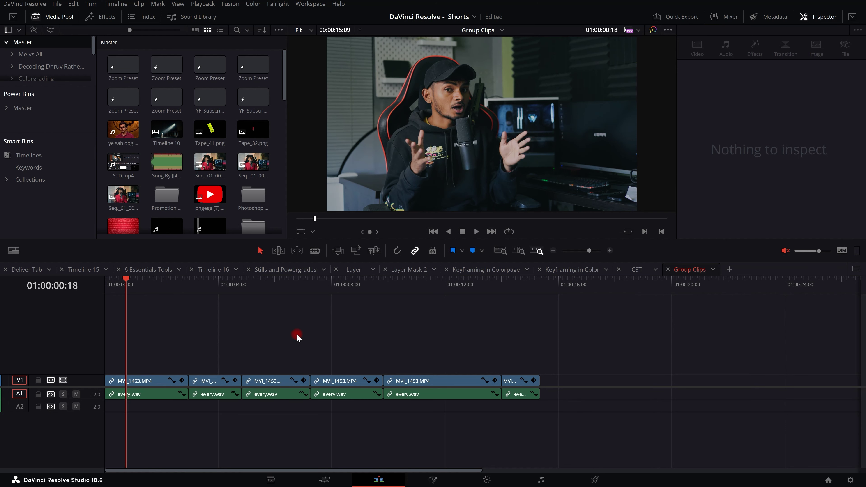
pyautogui.moveTo(145, 364); pyautogui.dragTo(501, 431)
pyautogui.click(528, 430)
pyautogui.moveTo(173, 342); pyautogui.dragTo(551, 433)
pyautogui.moveTo(96, 376); pyautogui.dragTo(96, 366)
pyautogui.moveTo(92, 400); pyautogui.dragTo(92, 409)
pyautogui.scroll(3, 110, 379)
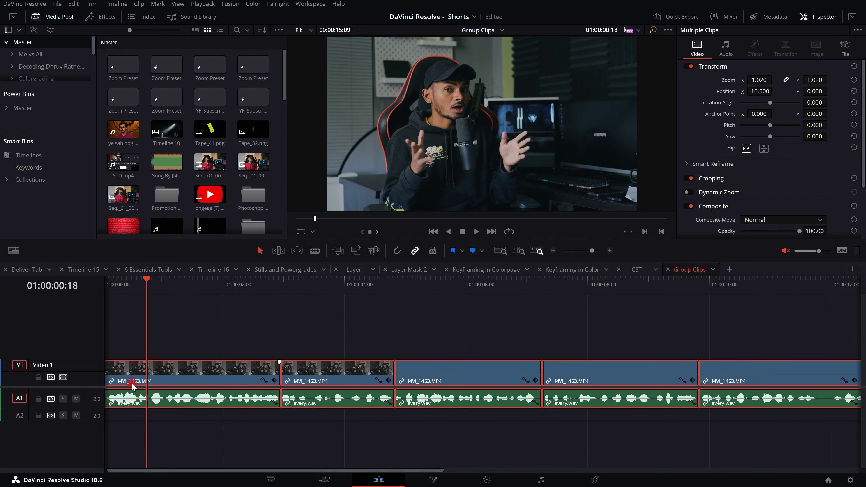
pyautogui.scroll(-1, 209, 370)
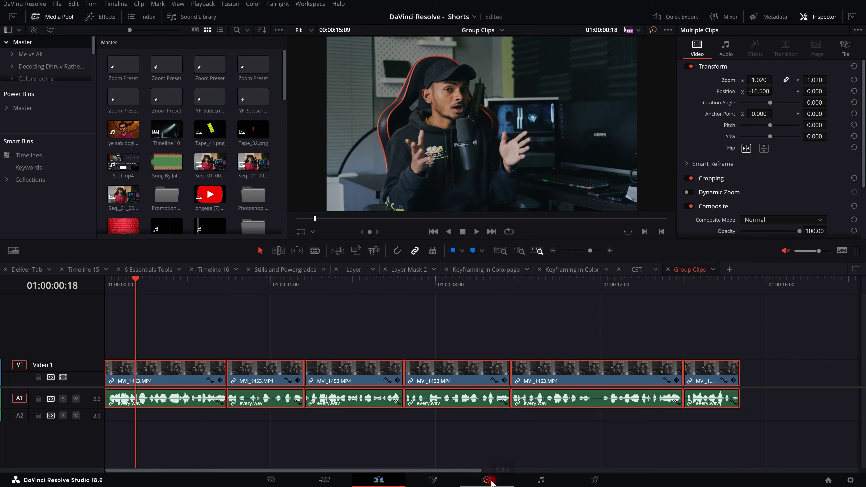
# Show the timeline on the Color page and compare the existing grades of clips 01 to 06
pyautogui.click(487, 480)
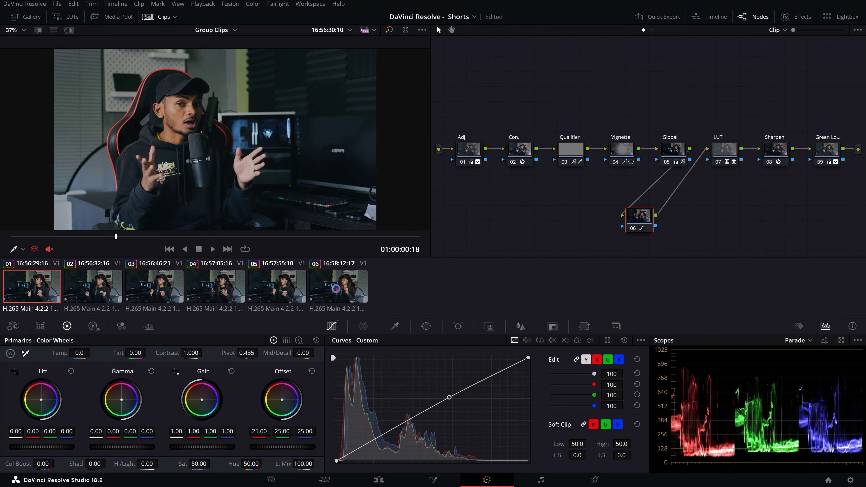
pyautogui.click(334, 286)
pyautogui.click(280, 288)
pyautogui.click(224, 289)
pyautogui.click(162, 295)
pyautogui.click(95, 293)
pyautogui.click(56, 291)
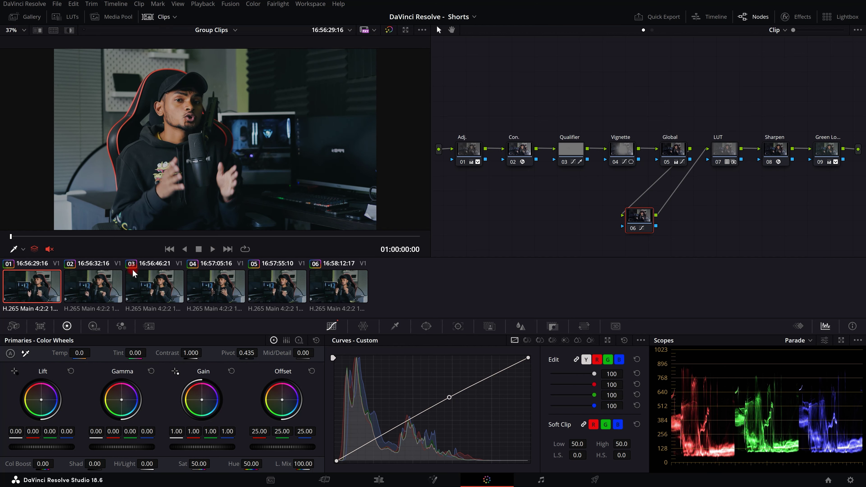
pyautogui.click(104, 288)
pyautogui.click(155, 289)
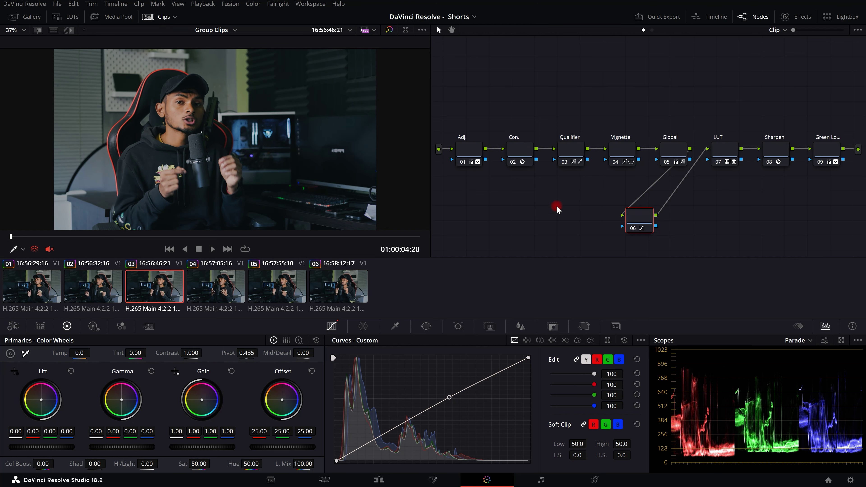
# Switch all nodes of clip 03 off and back on to compare the image with and without its grade
pyautogui.moveTo(456, 111); pyautogui.dragTo(841, 281)
pyautogui.click(595, 135)
pyautogui.moveTo(448, 100); pyautogui.dragTo(851, 249)
pyautogui.hotkey('ctrl', 'd')
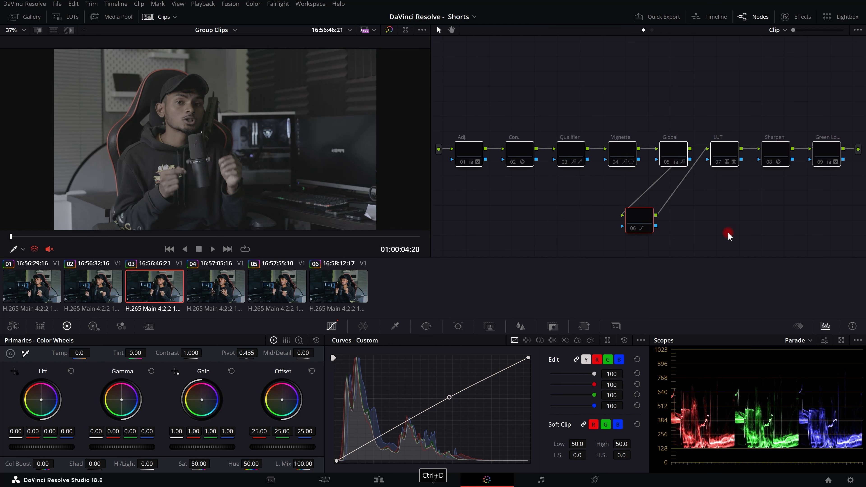
pyautogui.hotkey('ctrl', 'd')
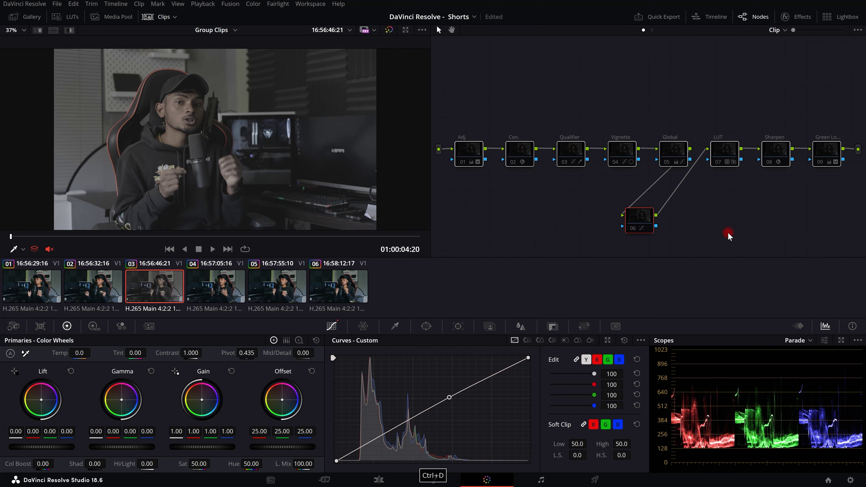
pyautogui.hotkey('ctrl', 'd')
# Review the six graded clips one by one, from clip 06 back to clip 01
pyautogui.click(342, 284)
pyautogui.click(279, 291)
pyautogui.click(206, 288)
pyautogui.click(136, 283)
pyautogui.click(93, 280)
pyautogui.click(36, 272)
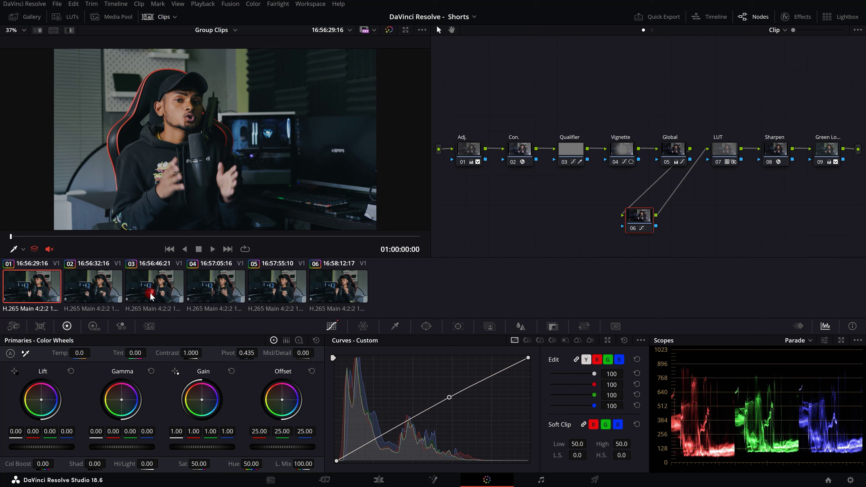
# Reset all grades and nodes of clips 02 to 06 together
pyautogui.click(97, 290)
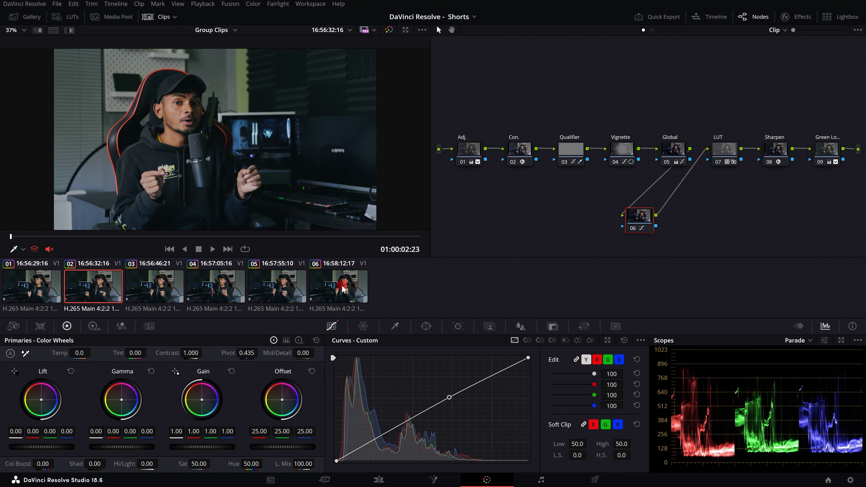
pyautogui.keyDown('shift'); pyautogui.click(343, 286); pyautogui.keyUp('shift')
pyautogui.hotkey('ctrl', 'shift', 'Home')
# Check clips 02 to 06 without grades against the still graded clip 01
pyautogui.click(98, 289)
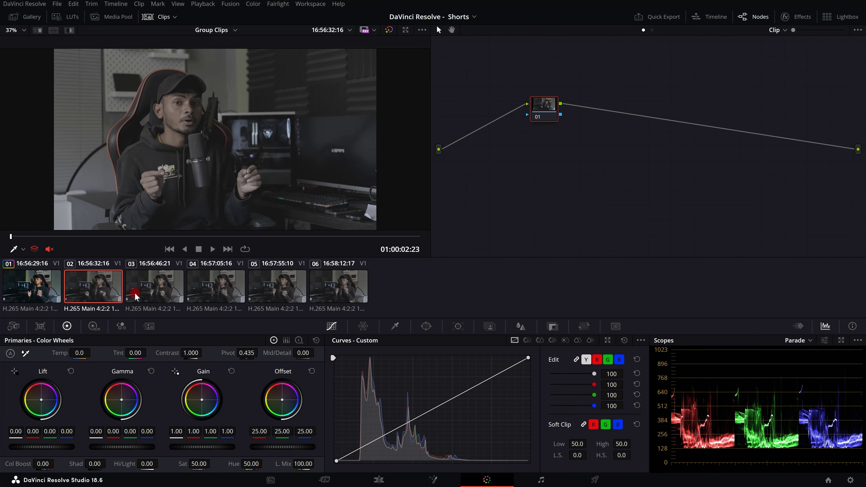
pyautogui.click(154, 288)
pyautogui.click(215, 289)
pyautogui.click(304, 288)
pyautogui.click(321, 291)
pyautogui.click(215, 293)
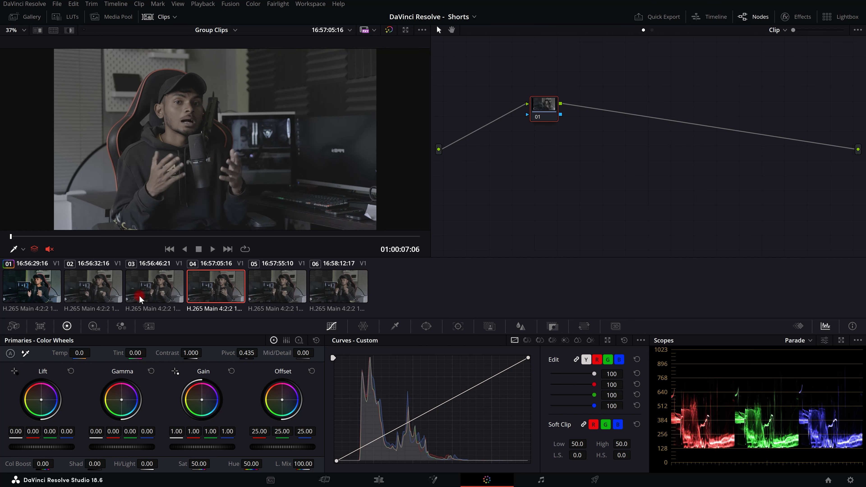
pyautogui.click(86, 298)
pyautogui.click(46, 293)
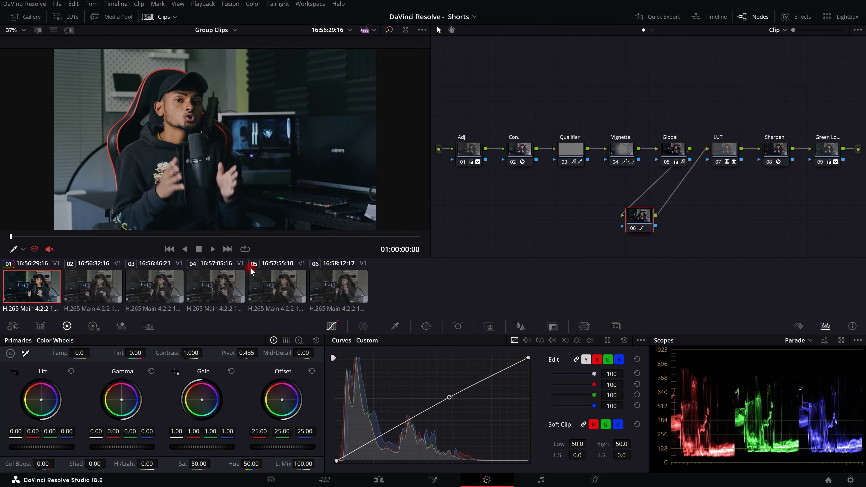
# Reset all grades and nodes of clip 01 and look over the remaining clips
pyautogui.rightClick(482, 218)
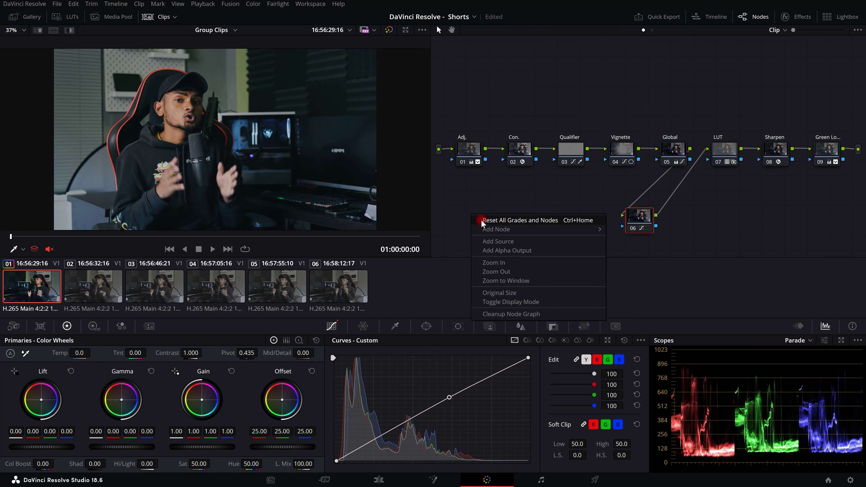
pyautogui.click(481, 220)
pyautogui.click(86, 292)
pyautogui.click(160, 291)
pyautogui.click(226, 290)
pyautogui.click(314, 291)
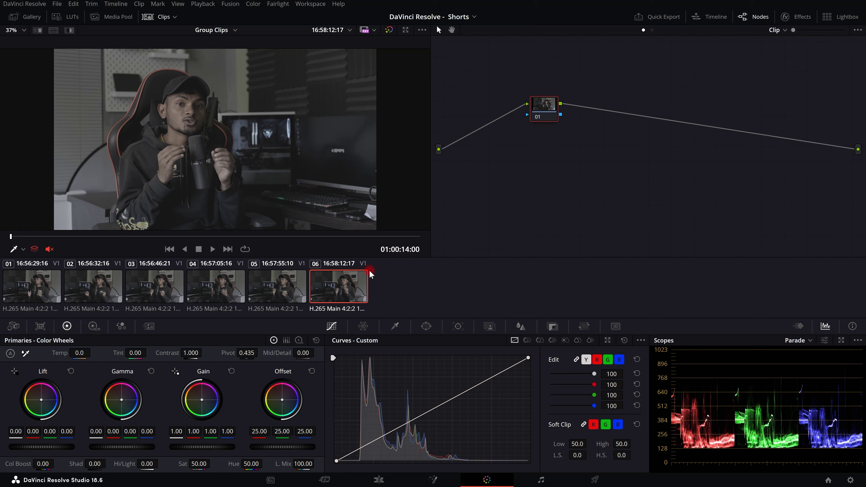
# Add the Color Space Transform effect to node 01 of clip 01 with Canon Cinema Gamut as input color space
pyautogui.click(49, 288)
pyautogui.moveTo(544, 111); pyautogui.dragTo(467, 116)
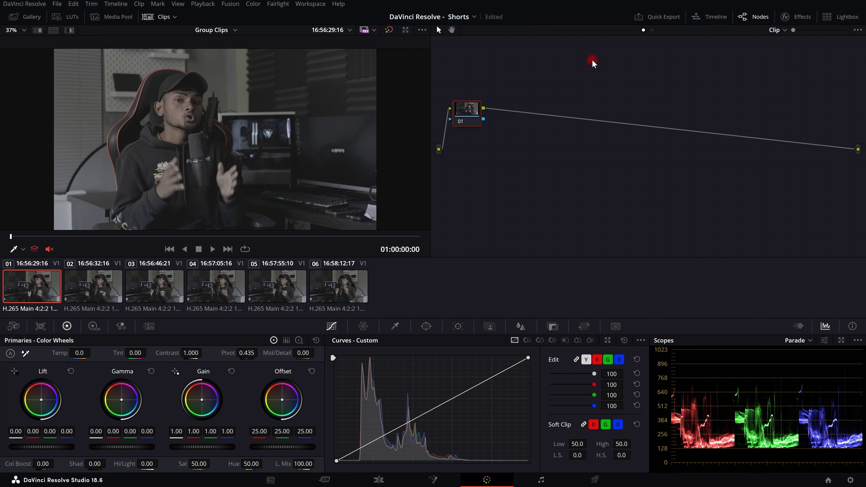
pyautogui.click(786, 17)
pyautogui.moveTo(754, 95); pyautogui.dragTo(440, 115)
pyautogui.click(768, 93)
pyautogui.scroll(-5, 768, 93)
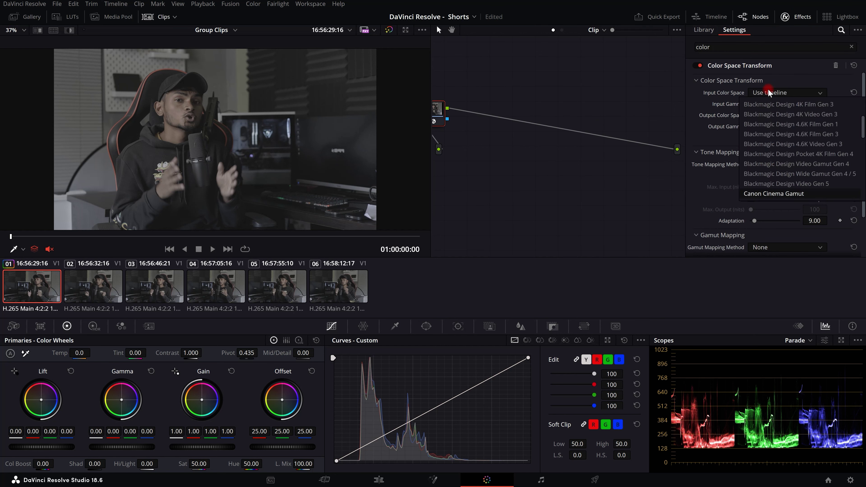
pyautogui.click(768, 92)
# Set the transform's input gamma to Canon Log 3 and output color space to Rec.709, and choose an output gamma
pyautogui.click(768, 103)
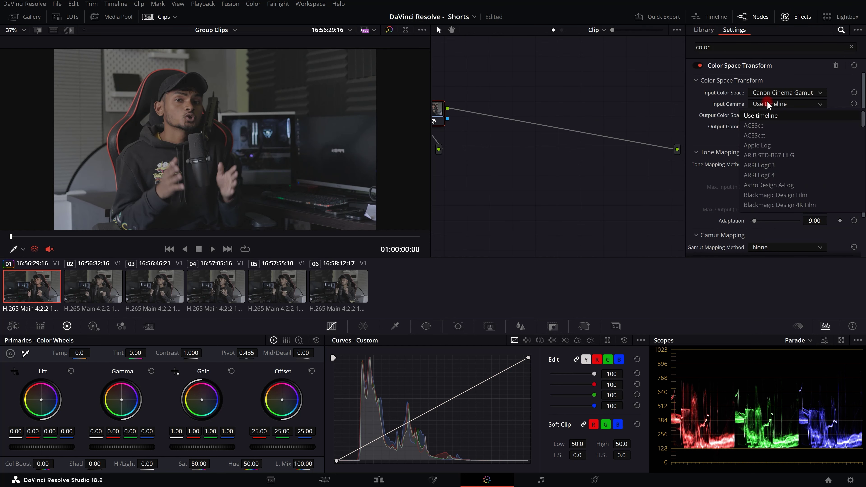
pyautogui.press('c')
pyautogui.press('c')
pyautogui.press('c')
pyautogui.press('Return')
pyautogui.click(769, 113)
pyautogui.press('r')
pyautogui.press('Return')
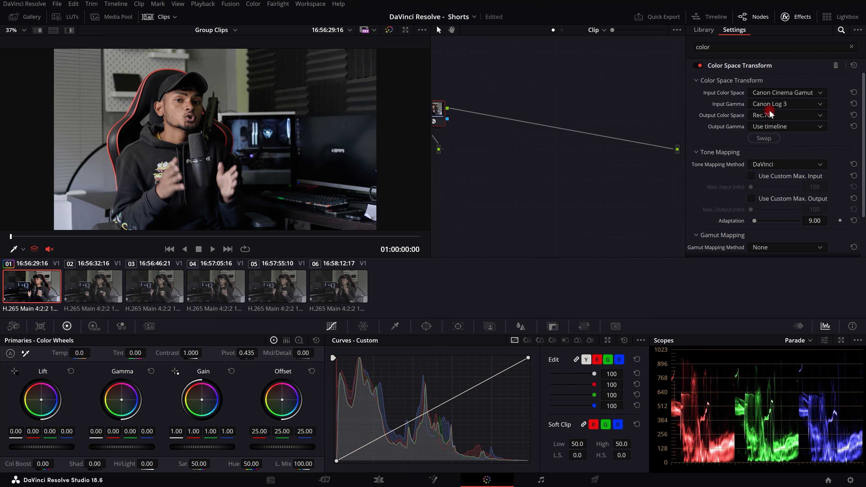
pyautogui.click(780, 126)
pyautogui.scroll(-3, 781, 126)
pyautogui.click(781, 126)
pyautogui.click(796, 17)
# Add serial node 02 and shape its custom curve with a raised highlight point and a shadow point
pyautogui.hotkey('alt', 's')
pyautogui.moveTo(522, 118); pyautogui.dragTo(548, 120)
pyautogui.moveTo(486, 380); pyautogui.dragTo(487, 376)
pyautogui.moveTo(381, 438); pyautogui.dragTo(370, 442)
pyautogui.click(486, 372)
# Add serial node 03 beside node 02 and set its saturation to 56
pyautogui.moveTo(542, 121); pyautogui.dragTo(582, 120)
pyautogui.hotkey('alt', 's')
pyautogui.moveTo(204, 467)
pyautogui.mouseDown()
pyautogui.moveTo(223, 466)
pyautogui.moveTo(192, 473)
pyautogui.mouseUp()
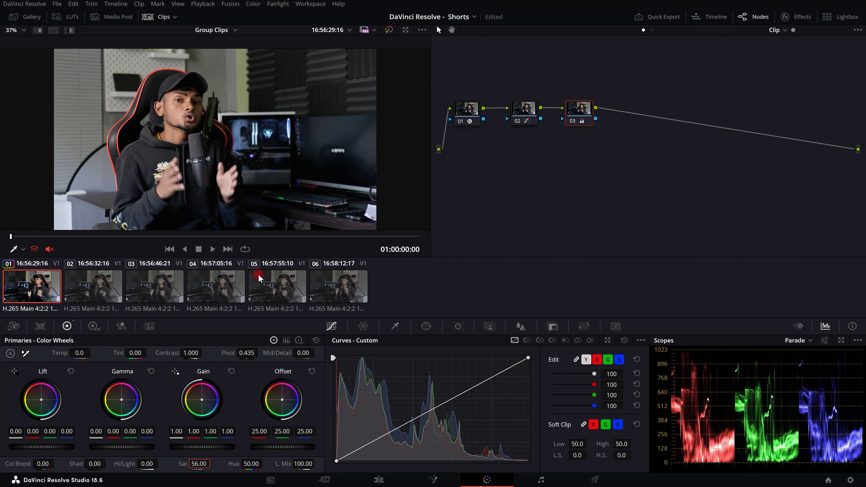
# Set node 02's color temperature to 220 and its tint to -10
pyautogui.click(517, 118)
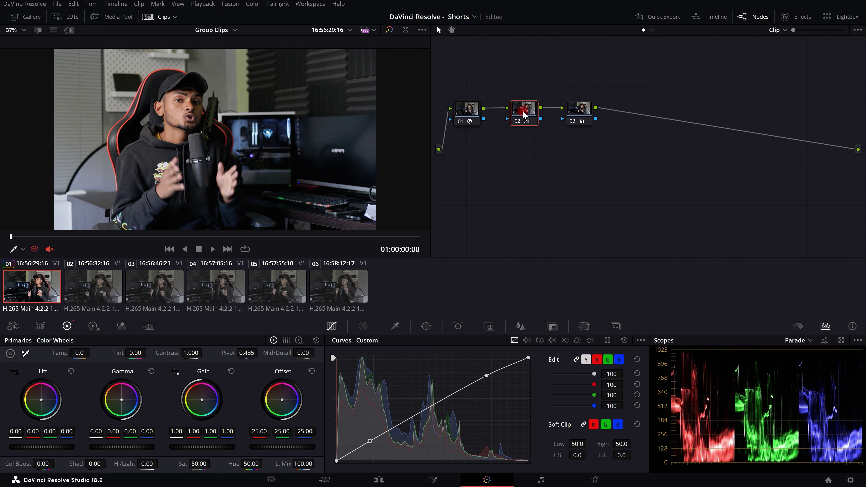
pyautogui.moveTo(82, 358); pyautogui.dragTo(93, 357)
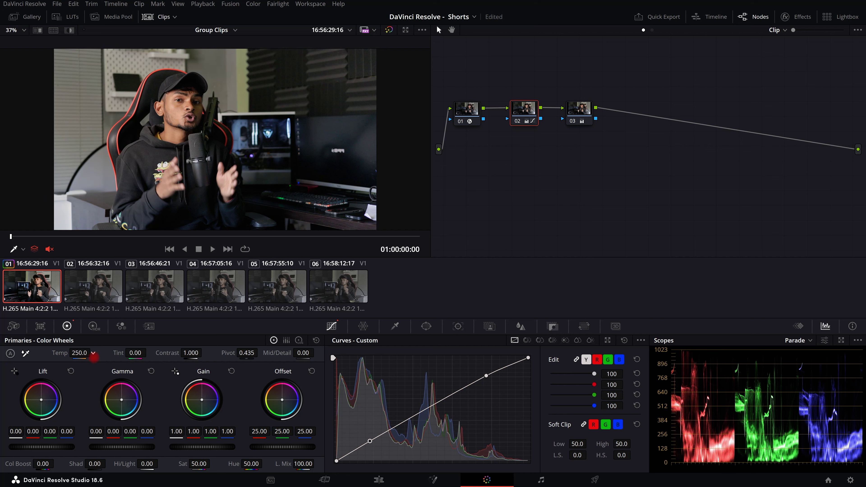
pyautogui.click(82, 354)
pyautogui.write('22')
pyautogui.click(135, 353)
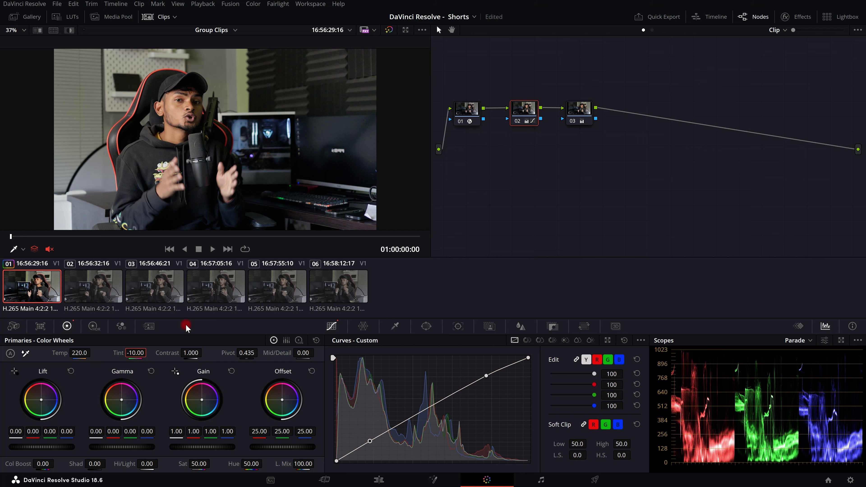
pyautogui.write('-10.00')
pyautogui.press('Return')
# Play part of clip 01, then turn all three nodes off and on to compare before and after
pyautogui.press('space')
pyautogui.moveTo(459, 83); pyautogui.dragTo(630, 165)
pyautogui.hotkey('ctrl', 'd')
pyautogui.hotkey('ctrl', 'd')
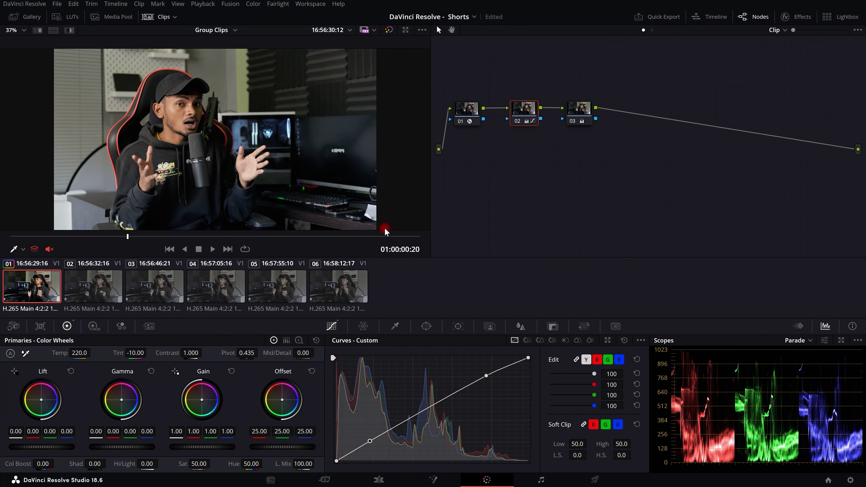
# Add serial node 04 after node 03, tint its gain towards red, and slightly shift the gamma and lift balance
pyautogui.click(589, 113)
pyautogui.hotkey('alt', 's')
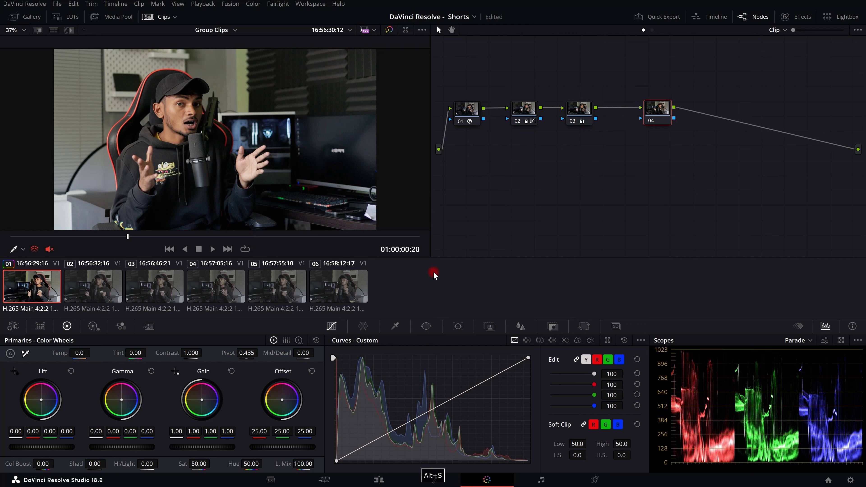
pyautogui.moveTo(203, 404)
pyautogui.mouseDown()
pyautogui.moveTo(197, 392)
pyautogui.moveTo(211, 411)
pyautogui.mouseUp()
pyautogui.moveTo(126, 406); pyautogui.dragTo(126, 408)
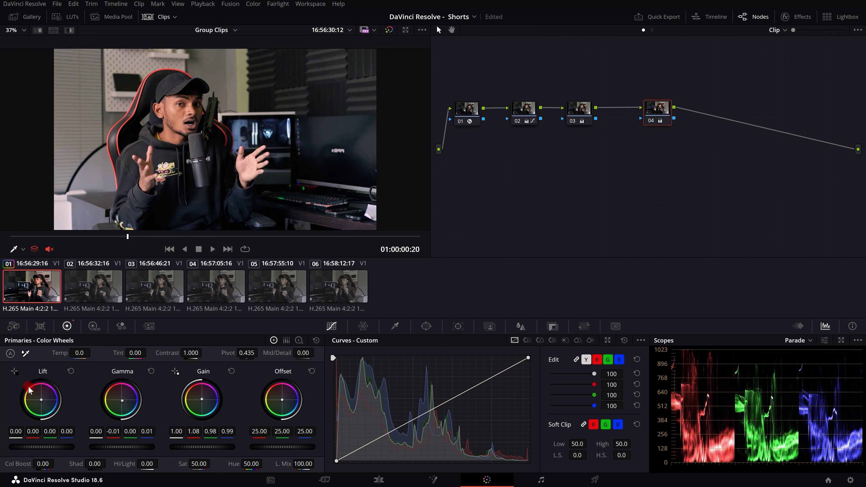
pyautogui.moveTo(39, 399); pyautogui.dragTo(41, 400)
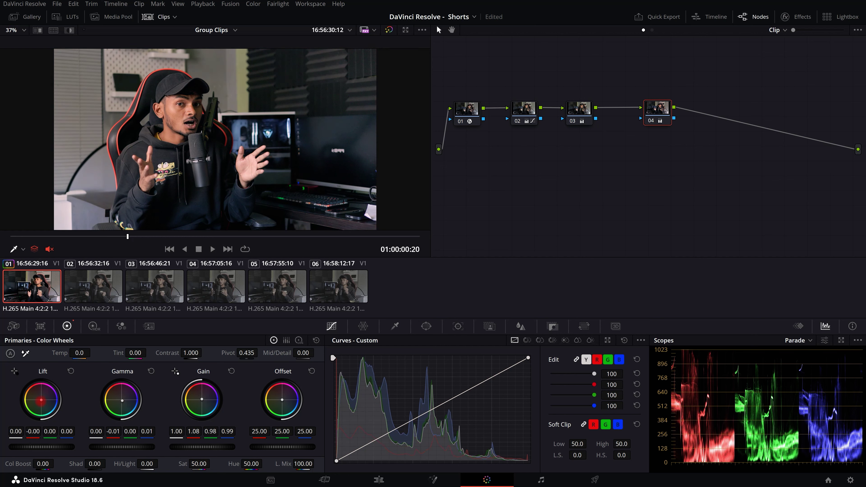
pyautogui.press('space')
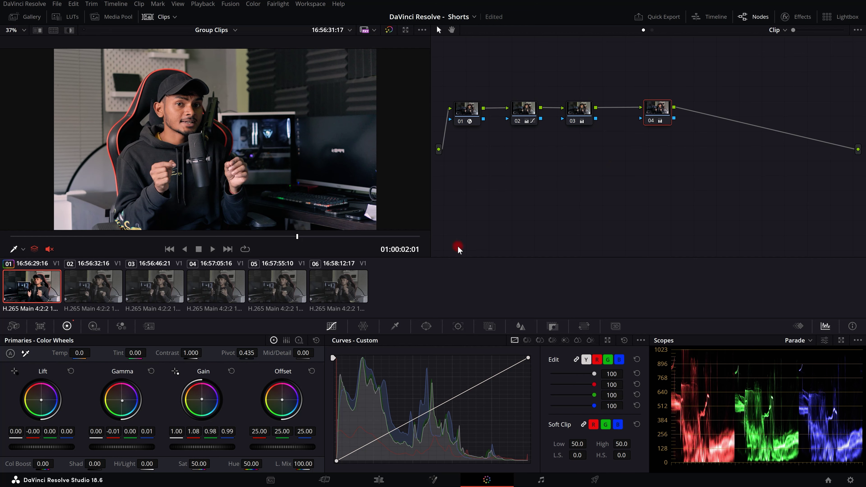
# Warm node 04's offset to 25.44 red, 25.33 green and 22.51 blue, and move the node closer to node 03
pyautogui.moveTo(289, 447); pyautogui.dragTo(299, 446)
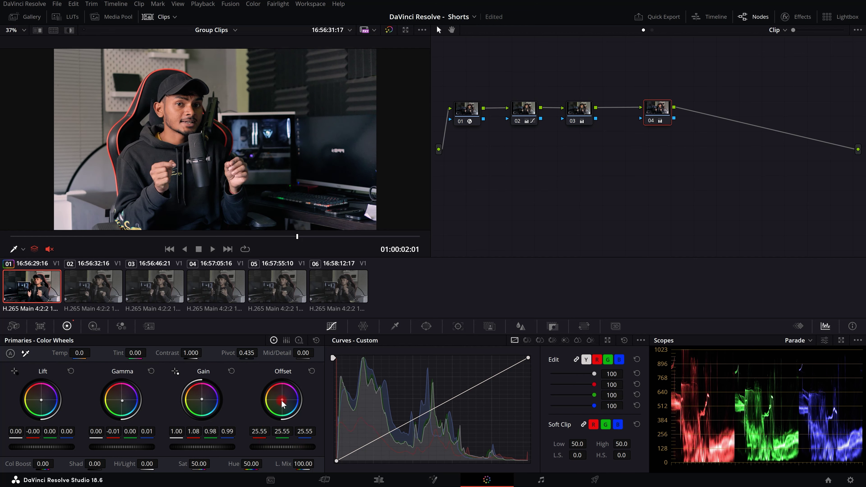
pyautogui.moveTo(282, 399); pyautogui.dragTo(277, 399)
pyautogui.moveTo(652, 120); pyautogui.dragTo(641, 120)
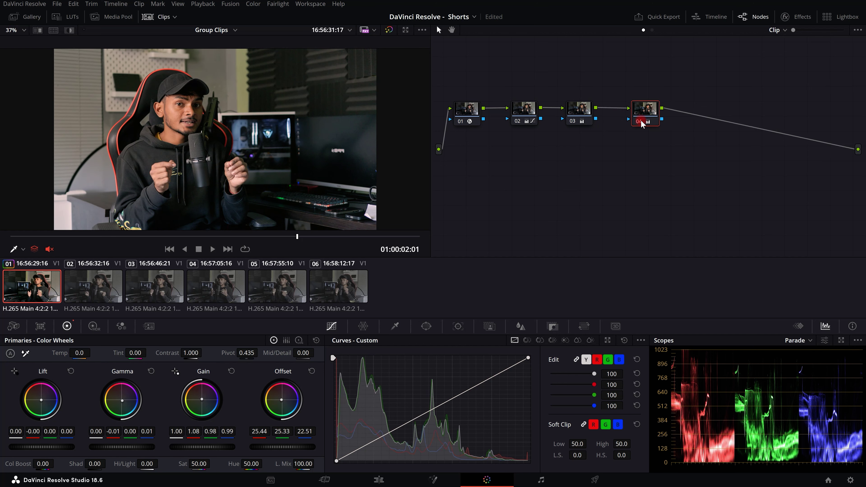
# Set node 03's saturation to 60 and play back clip 01 to check the grade
pyautogui.click(582, 114)
pyautogui.moveTo(202, 463); pyautogui.dragTo(203, 463)
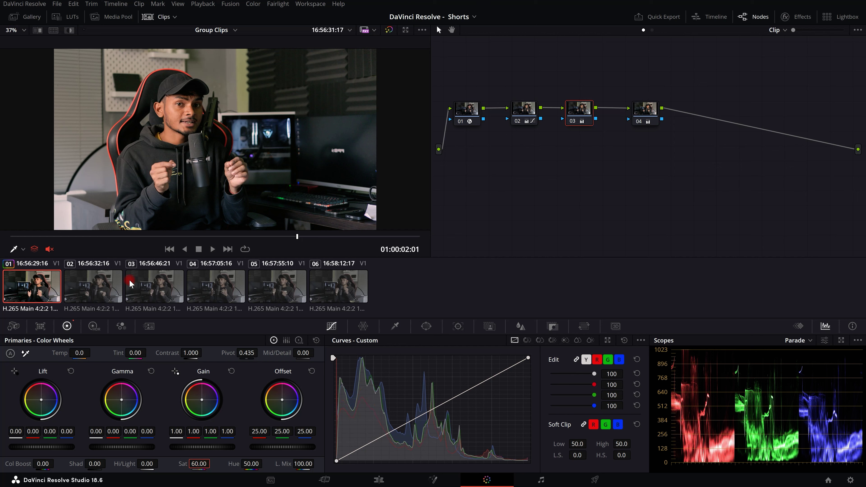
pyautogui.press('space')
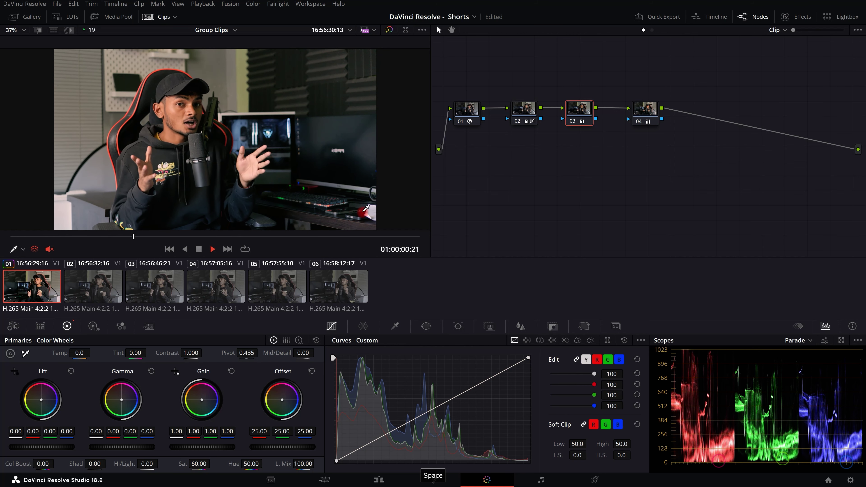
pyautogui.click(584, 179)
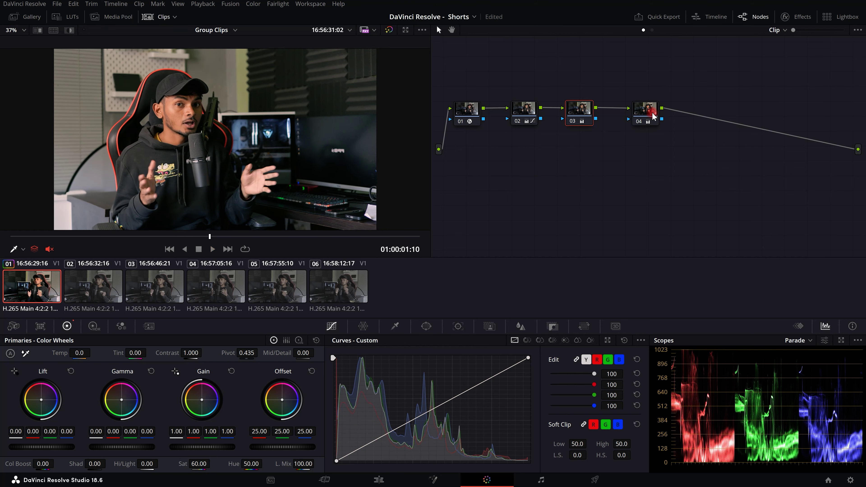
# Move node 04 next to node 03 and select all four nodes of clip 01
pyautogui.moveTo(653, 116); pyautogui.dragTo(635, 116)
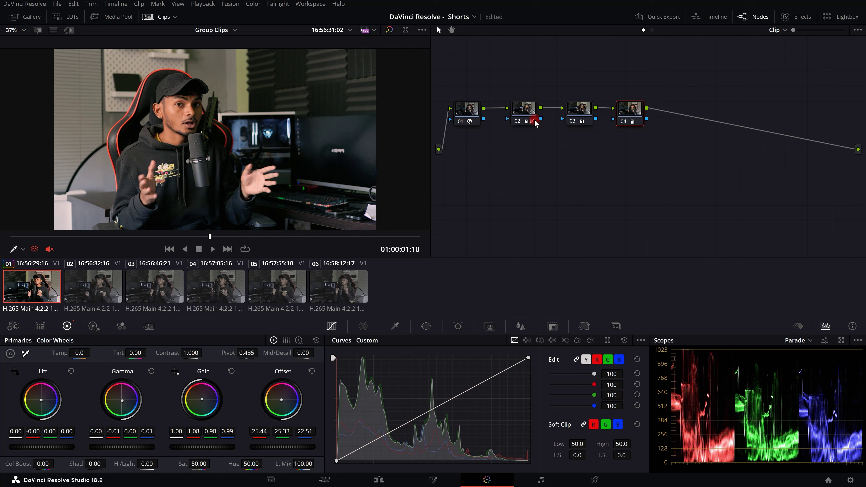
pyautogui.moveTo(460, 84); pyautogui.dragTo(652, 173)
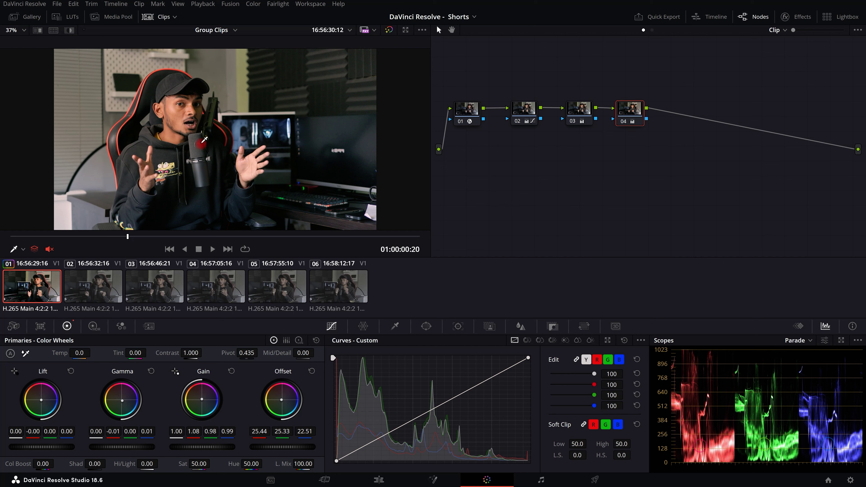
# Copy clip 01's four-node grade onto clips 02 through 06 and scrub through clip 02
pyautogui.moveTo(202, 143); pyautogui.dragTo(229, 160)
pyautogui.click(115, 288)
pyautogui.keyDown('shift'); pyautogui.click(333, 290); pyautogui.keyUp('shift')
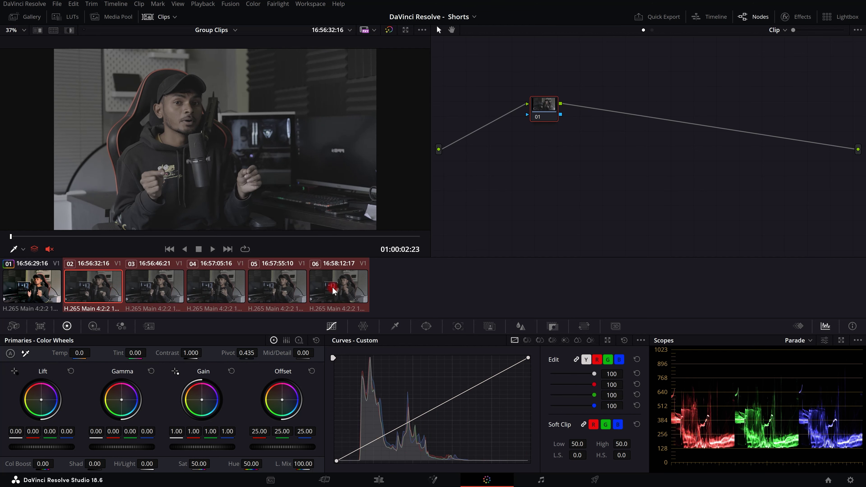
pyautogui.middleClick(41, 290)
pyautogui.moveTo(73, 236); pyautogui.dragTo(262, 238)
# Undo the copied grade on clips 02 through 06, leaving only clip 01 graded
pyautogui.hotkey('ctrl', 'z')
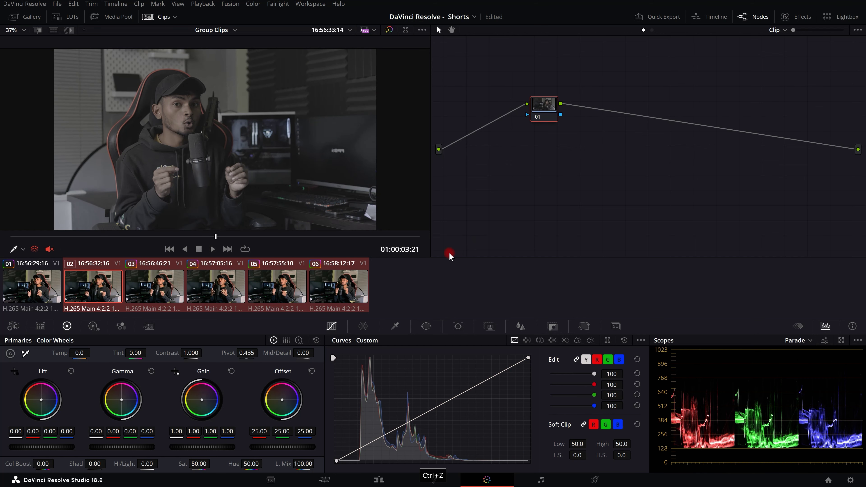
pyautogui.click(362, 288)
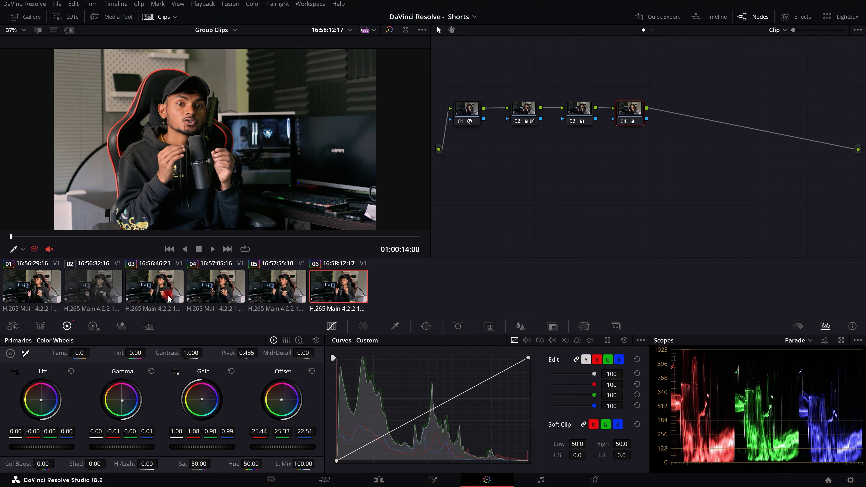
pyautogui.hotkey('ctrl', 'Home')
pyautogui.hotkey('ctrl', 'z')
pyautogui.hotkey('ctrl', 'shift', 'z')
pyautogui.click(277, 286)
pyautogui.click(93, 287)
pyautogui.click(54, 288)
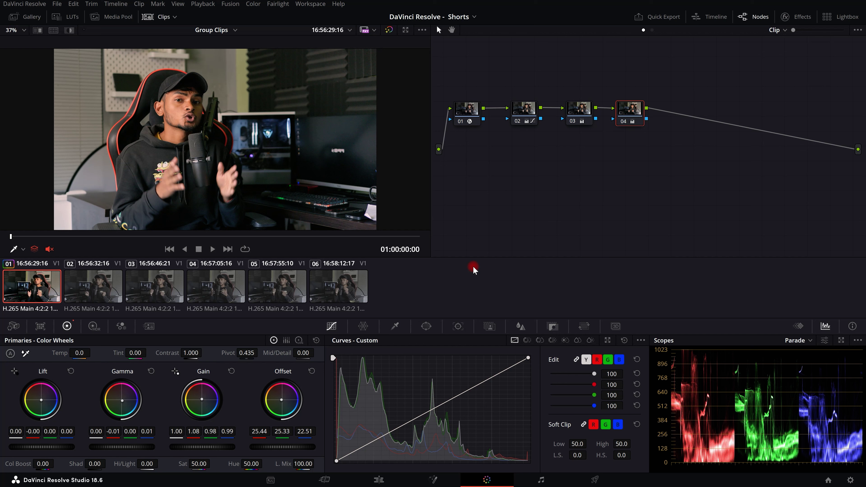
# Switch the six clips of the Group Clips timeline from local to remote grades
pyautogui.click(77, 285)
pyautogui.click(59, 289)
pyautogui.rightClick(42, 283)
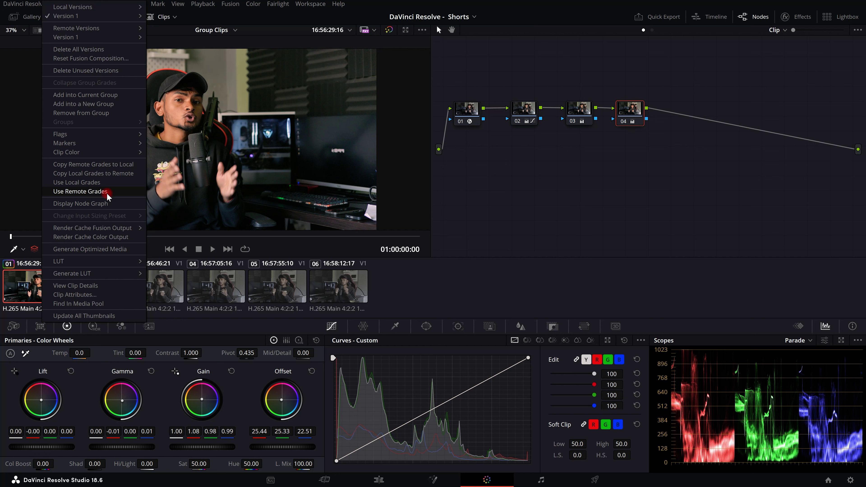
pyautogui.click(73, 193)
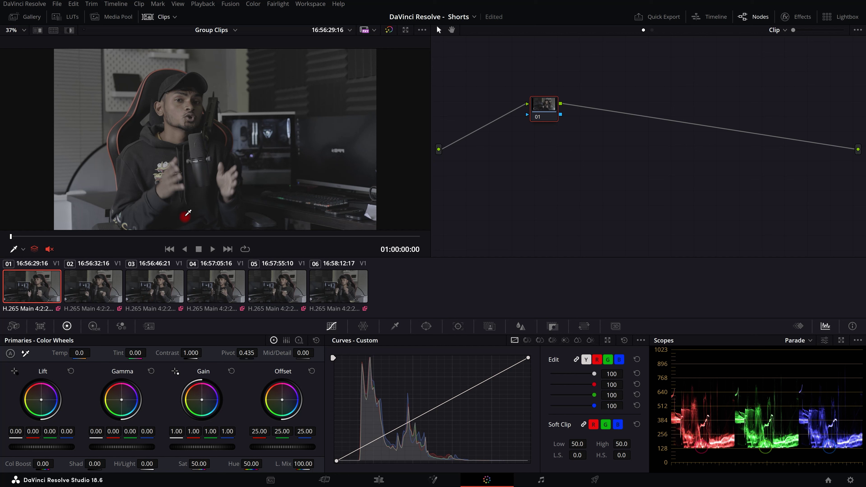
# Move node 01 of clip 01 nearer the graph's input and apply a colour-conversion effect to it from the effects library
pyautogui.moveTo(540, 116); pyautogui.dragTo(467, 123)
pyautogui.click(789, 19)
pyautogui.moveTo(770, 100); pyautogui.dragTo(441, 114)
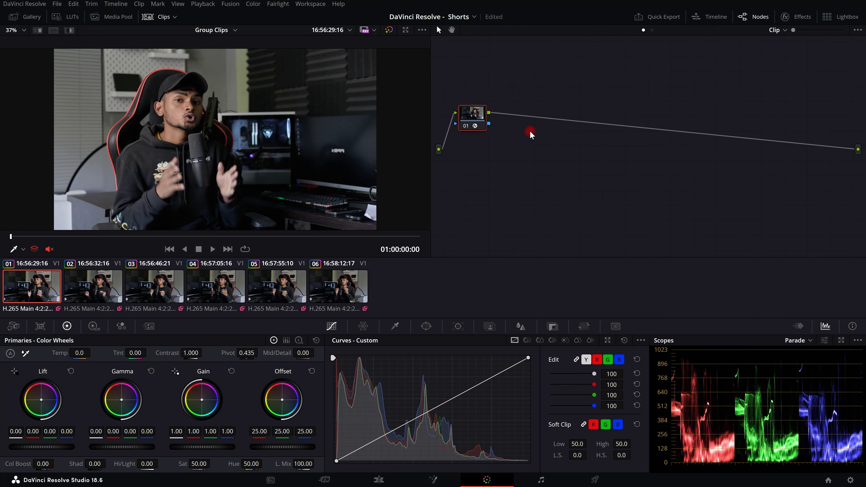
# Add serial node 02 after node 01 and apply the third CMG LUT from the Christian Maté Grab LUT folder
pyautogui.hotkey('alt', 's')
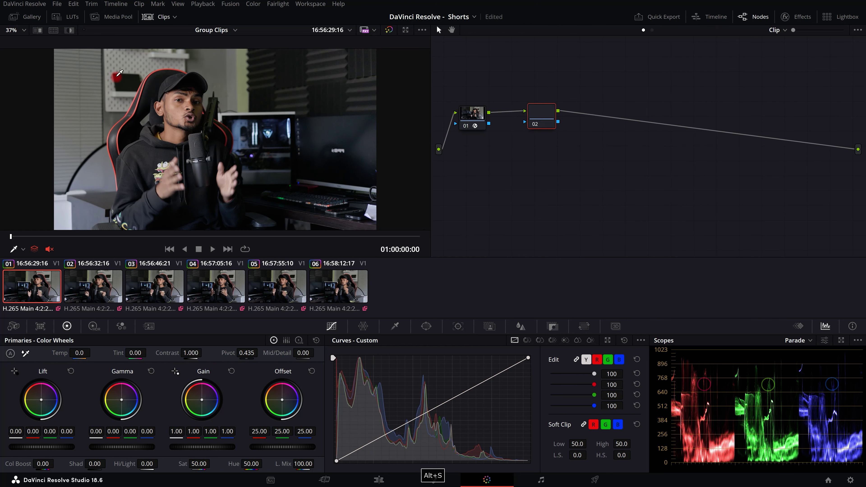
pyautogui.click(54, 20)
pyautogui.click(54, 151)
pyautogui.hotkey('ctrl', 'z')
pyautogui.moveTo(150, 133); pyautogui.dragTo(516, 116)
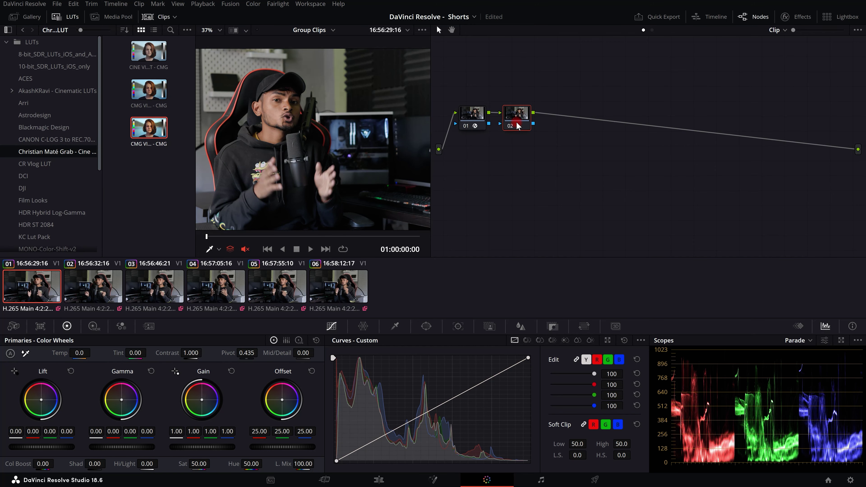
pyautogui.click(68, 17)
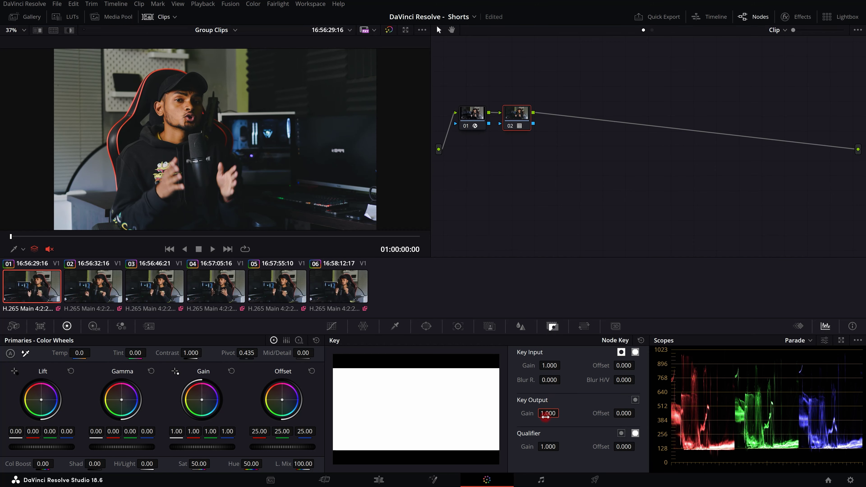
# Set node 02's key output gain to 0.5 and play back clip 01 to check the softened look
pyautogui.doubleClick(547, 414)
pyautogui.write('0.5')
pyautogui.press('Return')
pyautogui.press('space')
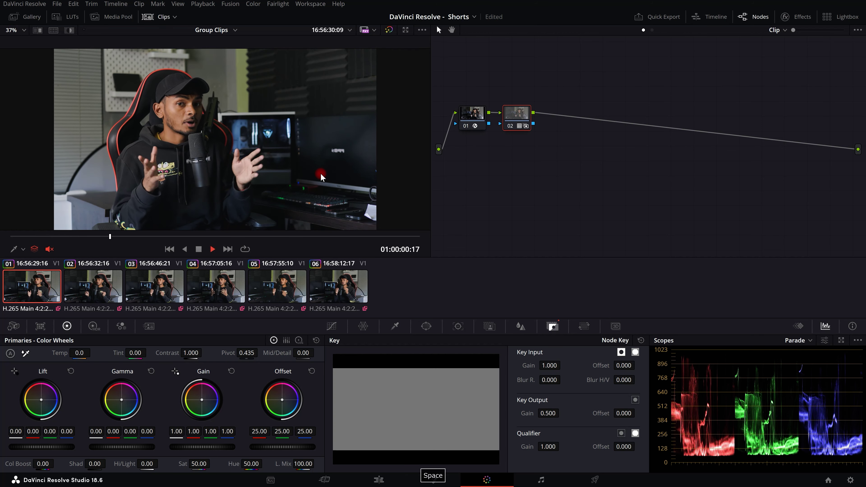
pyautogui.press('space')
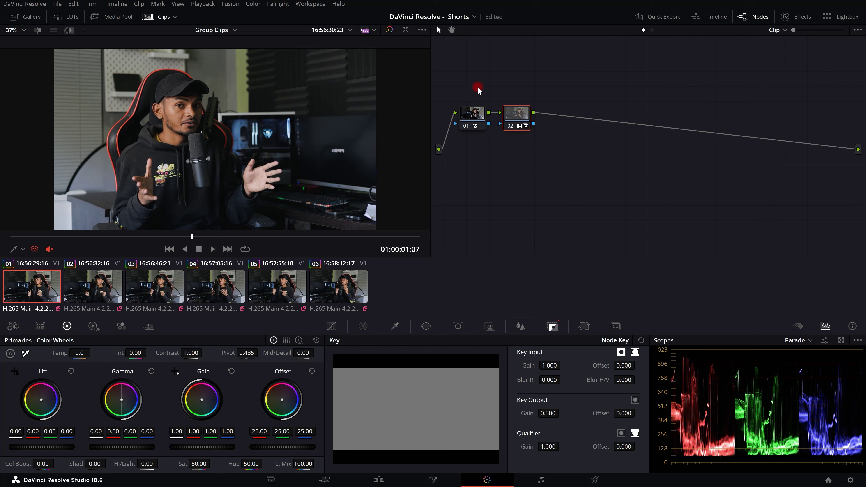
pyautogui.moveTo(448, 92); pyautogui.dragTo(567, 175)
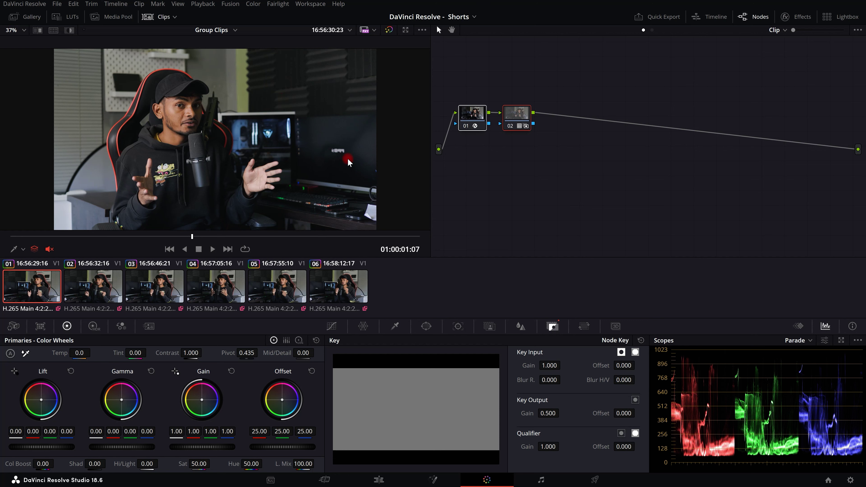
# Look through clips 01 to 06 and compare their node graphs and viewer images under the remote grade
pyautogui.click(97, 290)
pyautogui.click(172, 289)
pyautogui.click(212, 293)
pyautogui.click(293, 290)
pyautogui.click(355, 290)
pyautogui.click(43, 281)
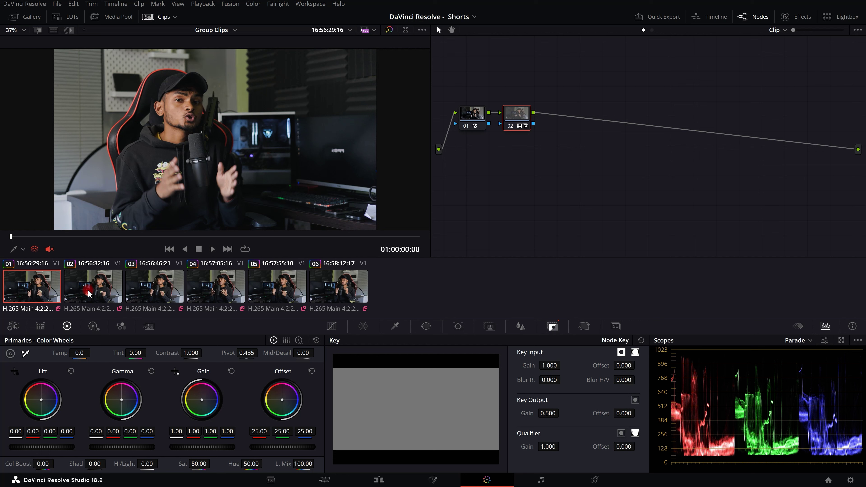
pyautogui.click(88, 291)
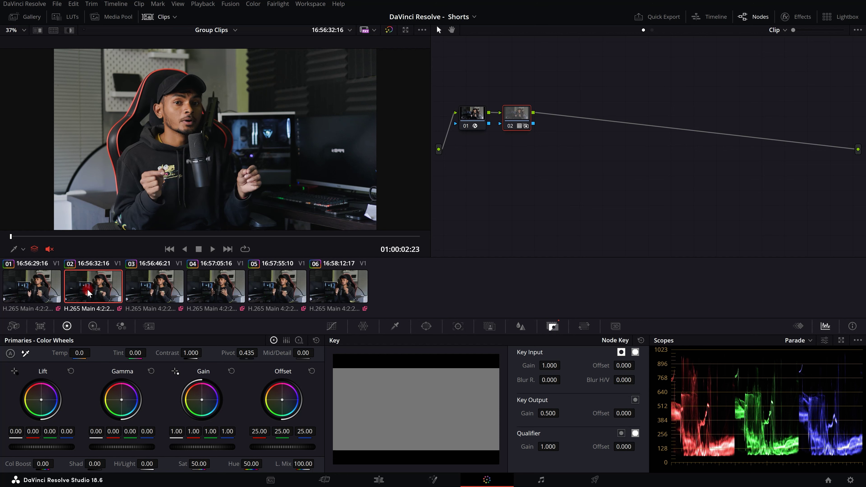
pyautogui.click(164, 288)
pyautogui.click(221, 292)
pyautogui.click(286, 290)
pyautogui.click(353, 291)
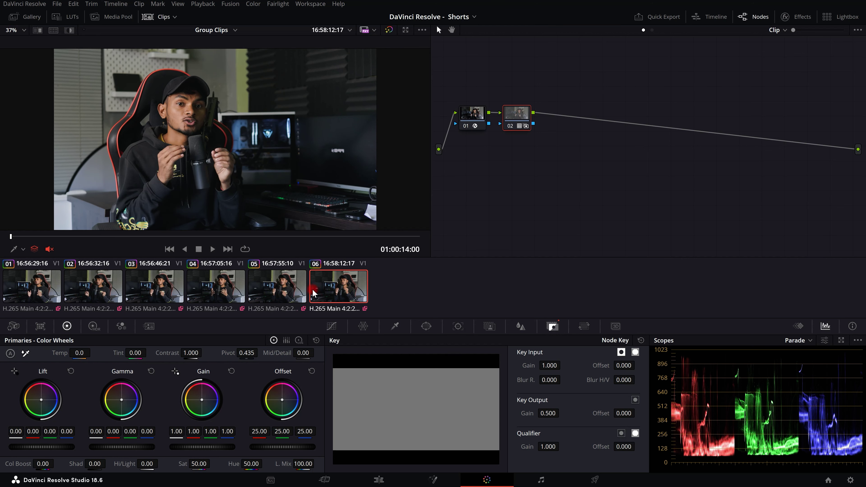
pyautogui.click(47, 289)
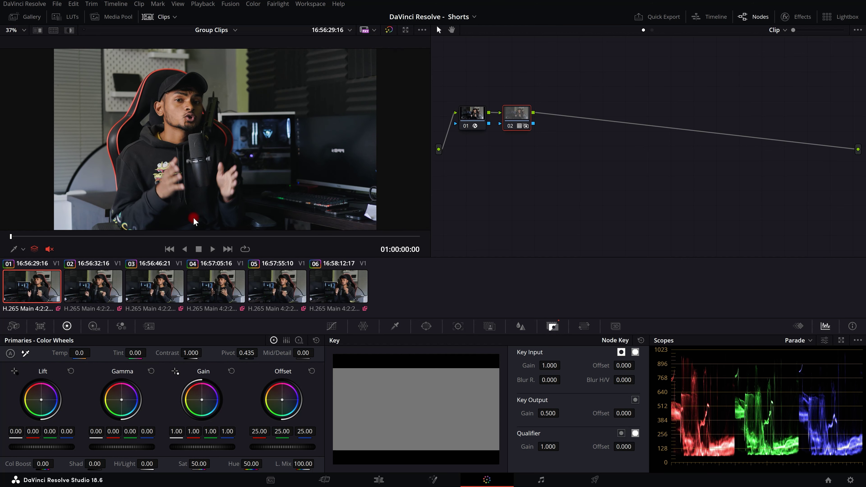
pyautogui.click(345, 291)
pyautogui.click(256, 296)
pyautogui.press('Home')
pyautogui.click(105, 296)
pyautogui.press('Down')
pyautogui.press('Down')
pyautogui.press('Down')
pyautogui.press('Down')
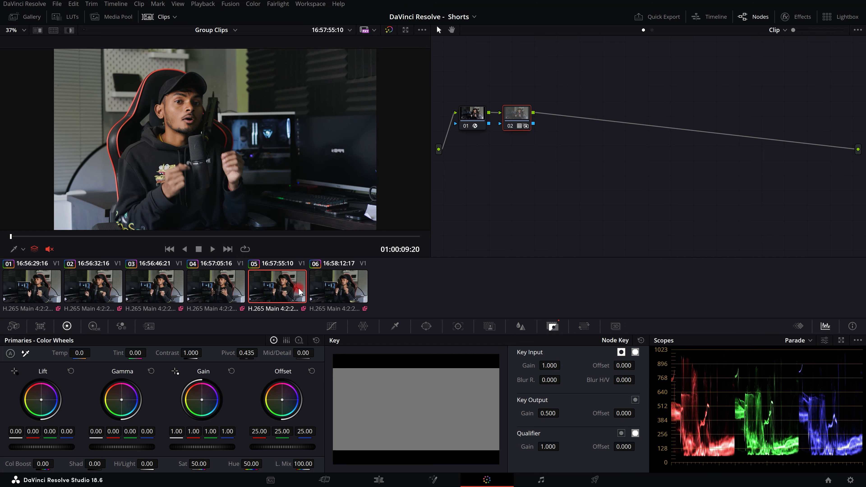
# Switch to the Edit page and place the Group Clips playhead at 01:00:01:12 in the first clip
pyautogui.click(440, 328)
pyautogui.click(402, 479)
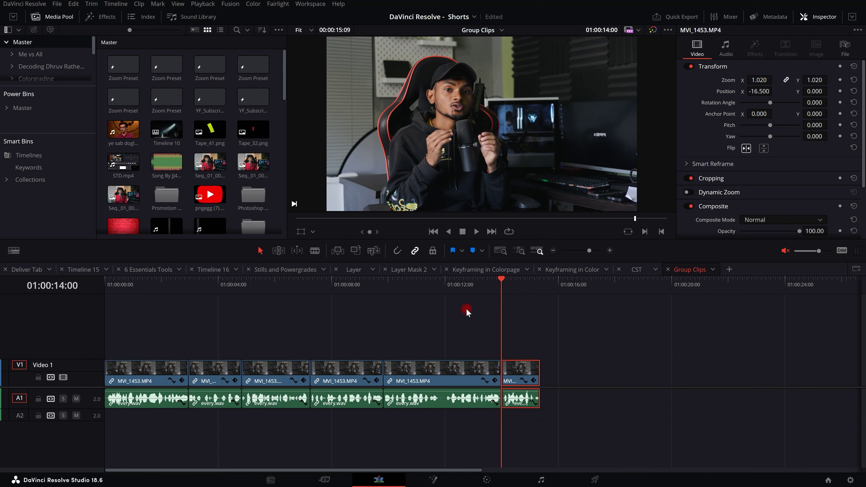
pyautogui.click(186, 300)
pyautogui.moveTo(185, 299); pyautogui.dragTo(146, 309)
pyautogui.click(175, 341)
pyautogui.moveTo(174, 344); pyautogui.dragTo(202, 133)
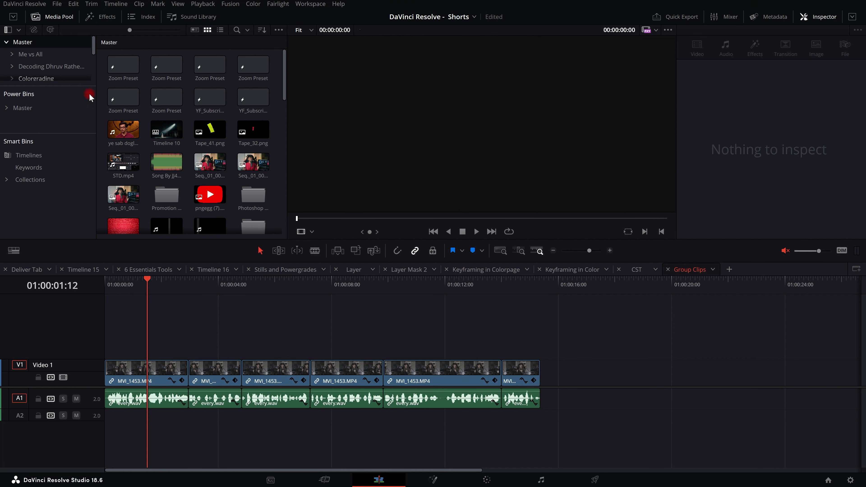
# Browse the media pool and open MVI_1292.MP4 from the Colorgrading bin in the viewer
pyautogui.click(168, 112)
pyautogui.scroll(-10, 204, 171)
pyautogui.click(207, 193)
pyautogui.scroll(-3, 207, 194)
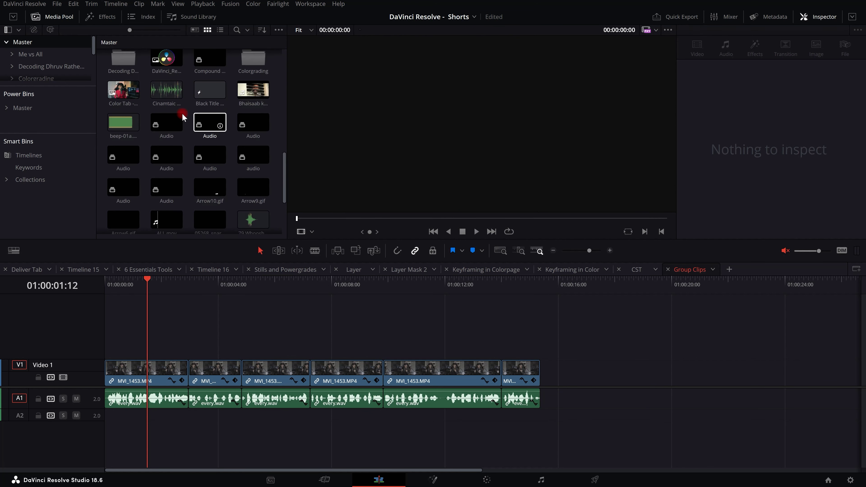
pyautogui.click(72, 77)
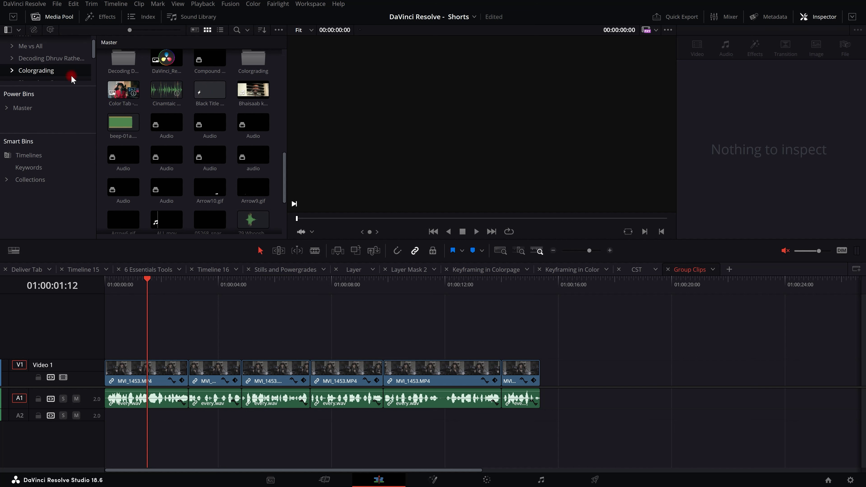
pyautogui.click(262, 102)
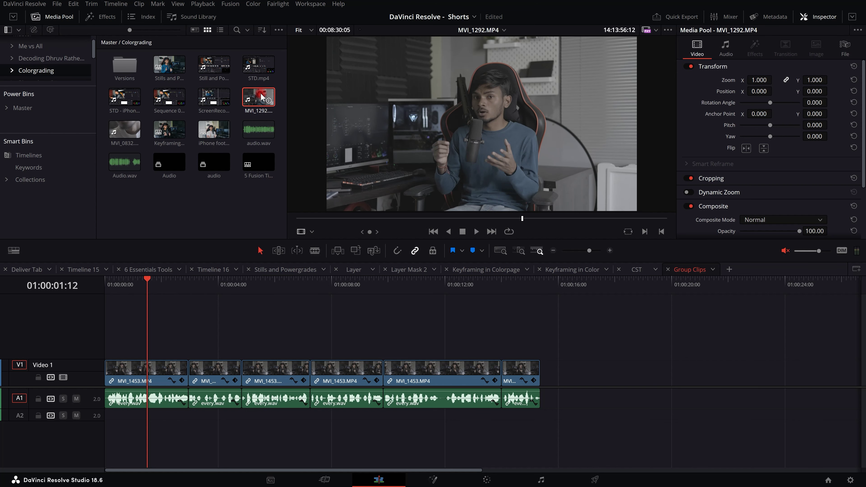
# Scrub to the early part of MVI_1292.MP4 and play short stretches of the source clip
pyautogui.moveTo(522, 219); pyautogui.dragTo(321, 218)
pyautogui.press('space')
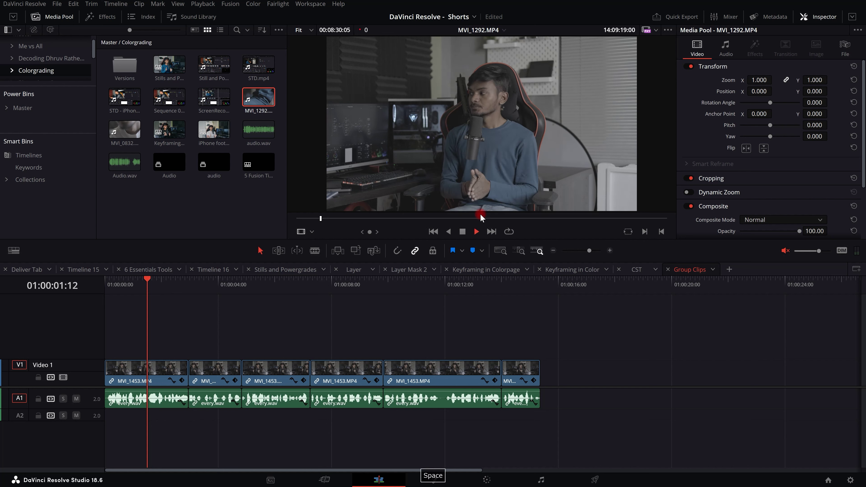
pyautogui.click(350, 219)
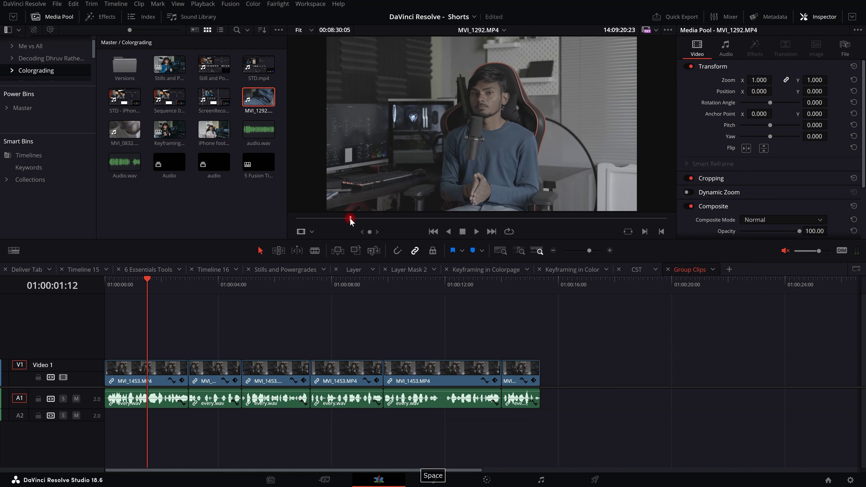
pyautogui.click(315, 218)
pyautogui.press('space')
pyautogui.press('space')
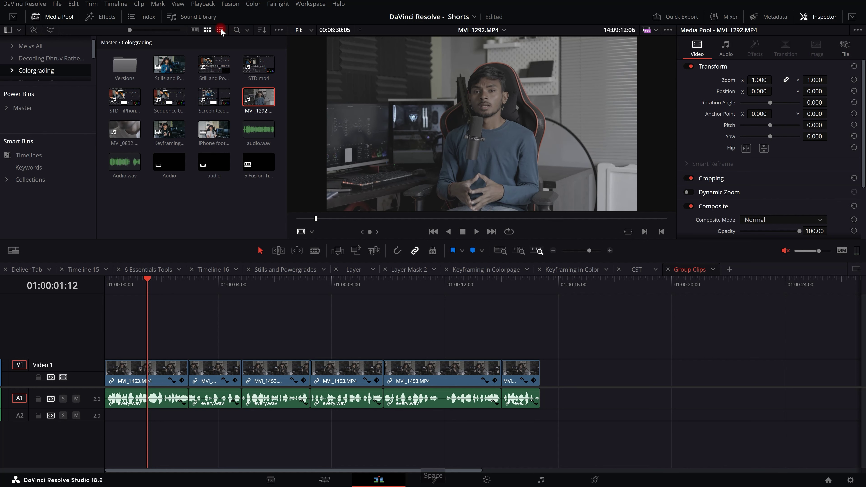
# Show the Colorgrading bin as a list with start and end timecodes, and scrub further through MVI_1292.MP4
pyautogui.click(220, 29)
pyautogui.moveTo(125, 233); pyautogui.dragTo(129, 235)
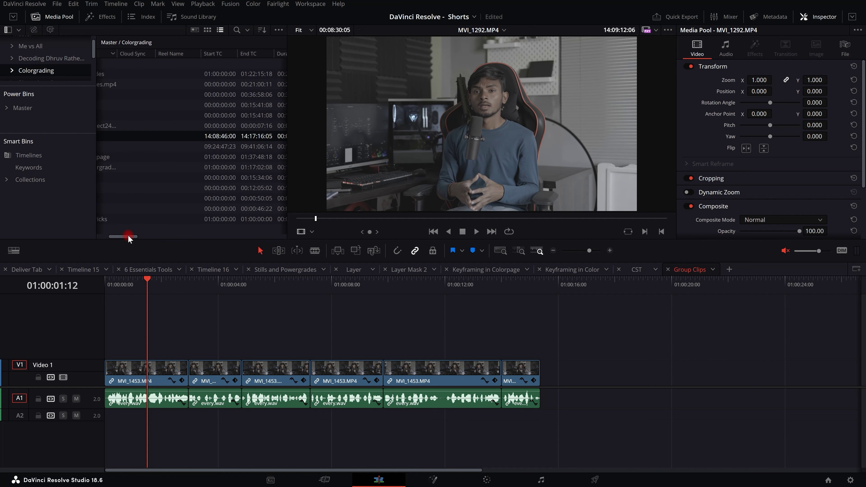
pyautogui.moveTo(413, 218); pyautogui.dragTo(444, 220)
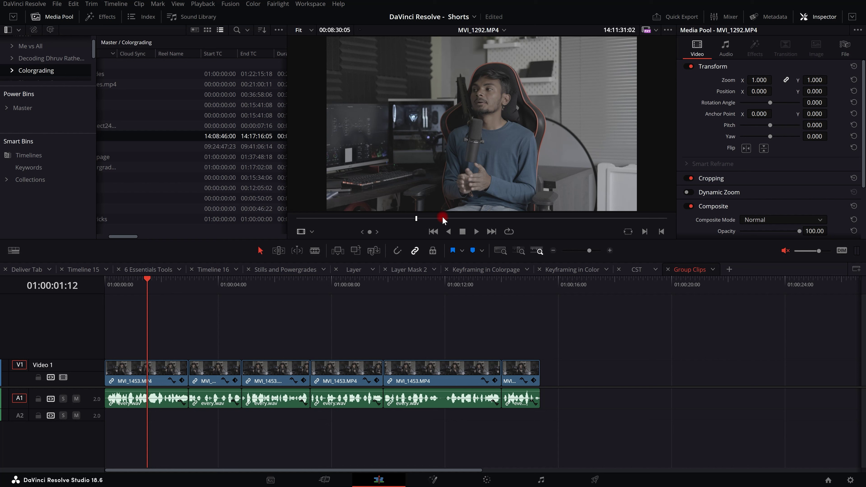
pyautogui.click(484, 218)
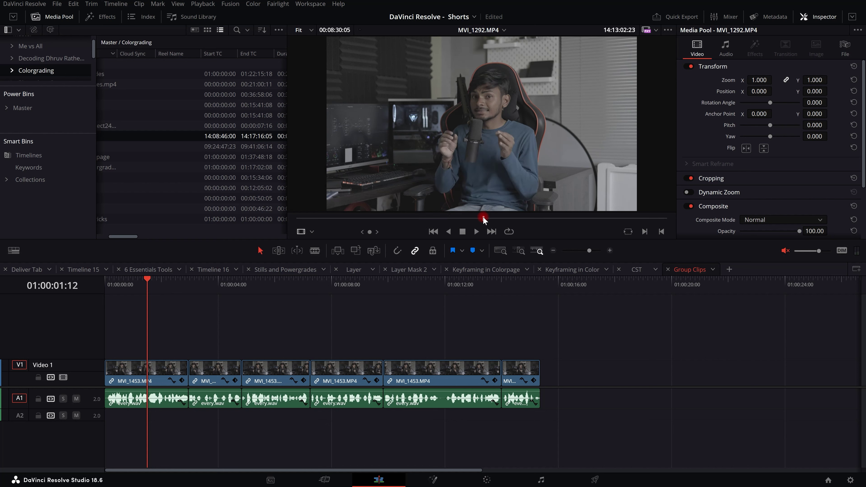
# Return to the Group Clips timeline, place the playhead at 01:00:01:10 and sweep a selection across its clips
pyautogui.click(195, 303)
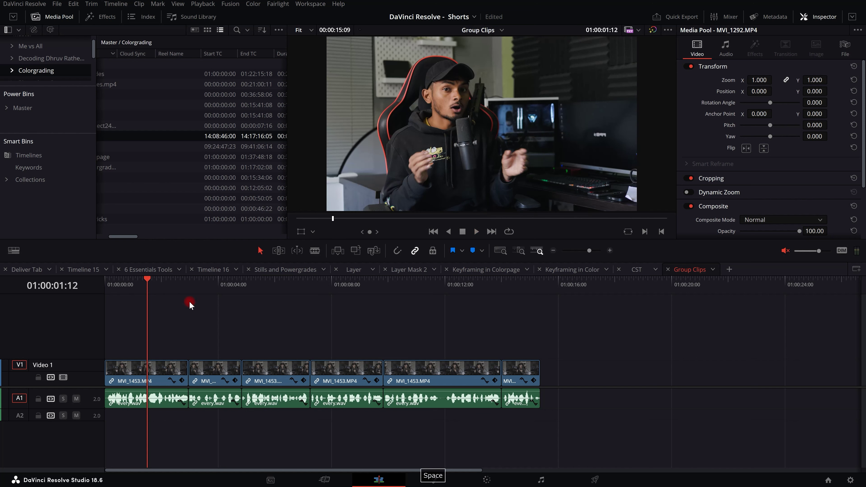
pyautogui.click(145, 285)
pyautogui.moveTo(170, 329); pyautogui.dragTo(301, 334)
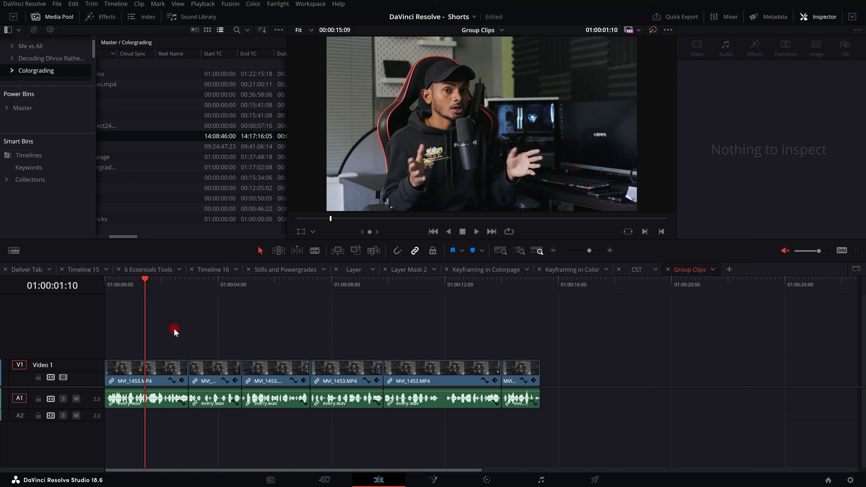
pyautogui.moveTo(166, 324); pyautogui.dragTo(209, 328)
pyautogui.moveTo(166, 345); pyautogui.dragTo(548, 439)
pyautogui.moveTo(170, 337); pyautogui.dragTo(551, 434)
pyautogui.click(536, 427)
# Split the timeline's fifth clip at five points into six shorter clips
pyautogui.moveTo(405, 286); pyautogui.dragTo(490, 308)
pyautogui.hotkey('ctrl', 'b')
pyautogui.hotkey('ctrl', 'b')
pyautogui.hotkey('ctrl', 'b')
pyautogui.hotkey('ctrl', 'b')
pyautogui.hotkey('ctrl', 'b')
pyautogui.moveTo(447, 291); pyautogui.dragTo(424, 302)
pyautogui.press('Down')
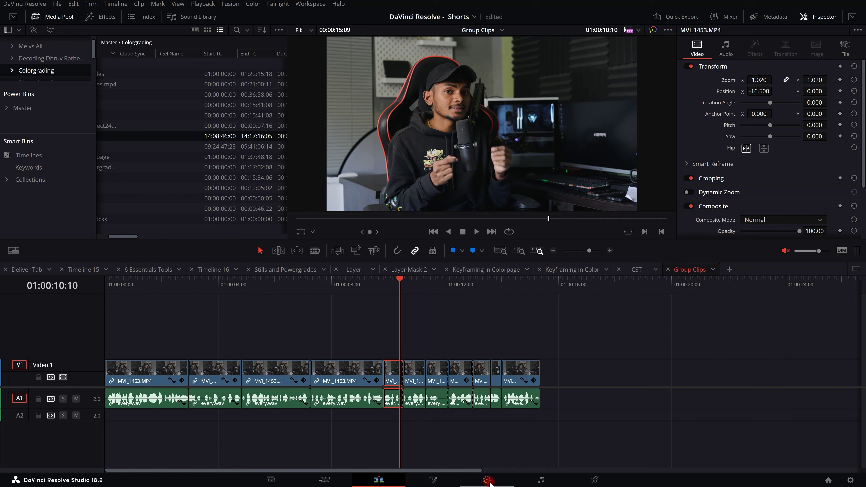
# Switch to the Color page and inspect clips 08, 10 and 06 to check the grade on the split pieces
pyautogui.click(487, 480)
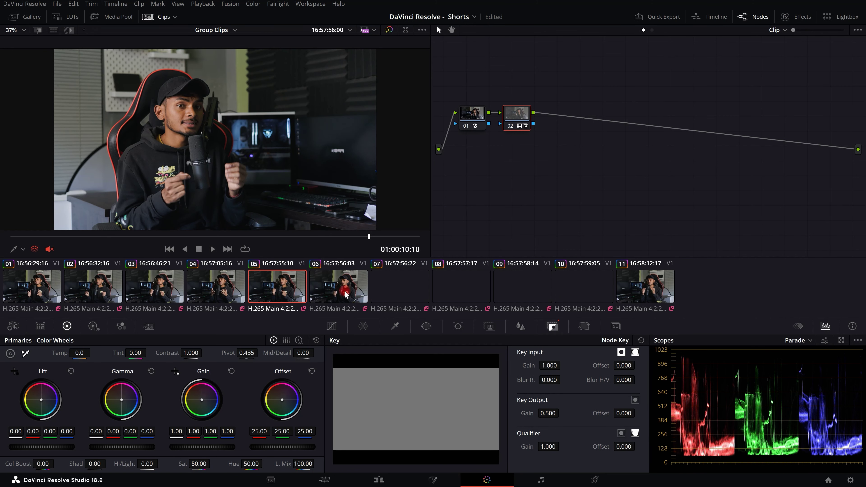
pyautogui.click(462, 290)
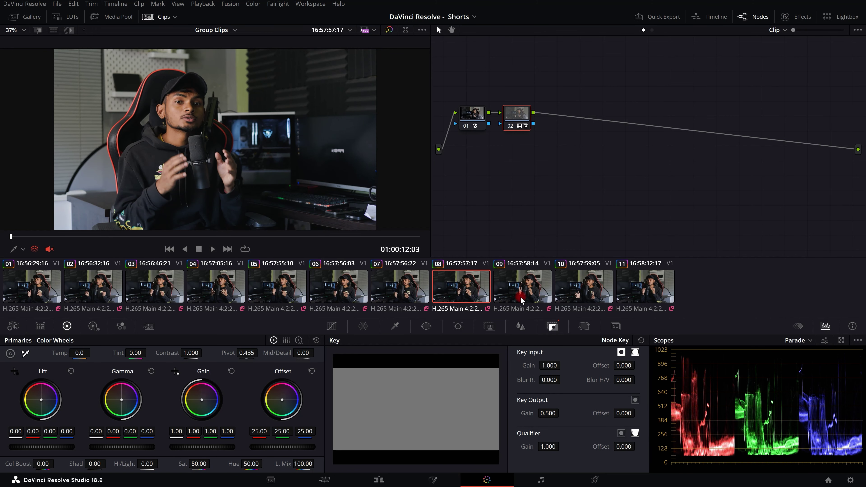
pyautogui.click(581, 295)
pyautogui.click(354, 299)
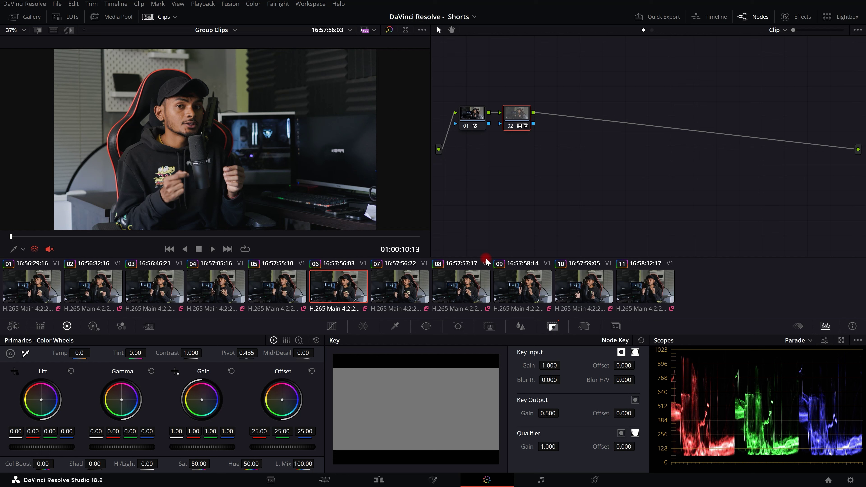
# Select clip 05, preview its playback briefly, and scrub to 01:00:10:00
pyautogui.click(281, 292)
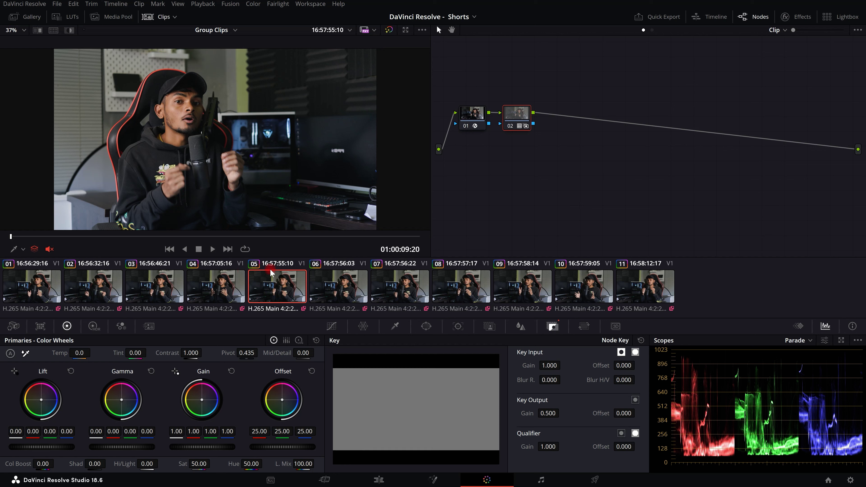
pyautogui.press('space')
pyautogui.press('space')
pyautogui.moveTo(203, 237); pyautogui.dragTo(138, 237)
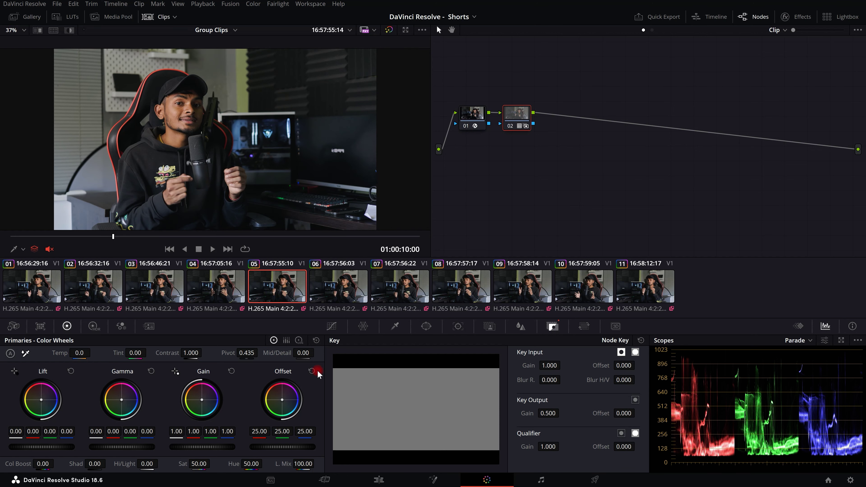
# Add a serial node after node 02 on clip 05 and set its saturation to 0
pyautogui.hotkey('alt', 's')
pyautogui.moveTo(561, 120)
pyautogui.mouseDown()
pyautogui.moveTo(584, 118)
pyautogui.moveTo(575, 119)
pyautogui.mouseUp()
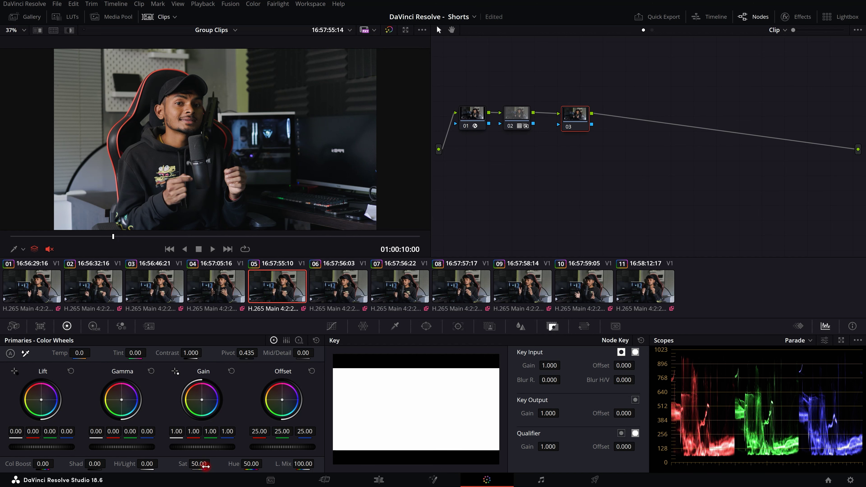
pyautogui.moveTo(205, 466); pyautogui.dragTo(101, 467)
# Scrub clip 05 to 01:00:10:01 and inspect clips 06 through 11 to check whether the desaturation applies to them
pyautogui.moveTo(96, 236); pyautogui.dragTo(141, 242)
pyautogui.press('Right')
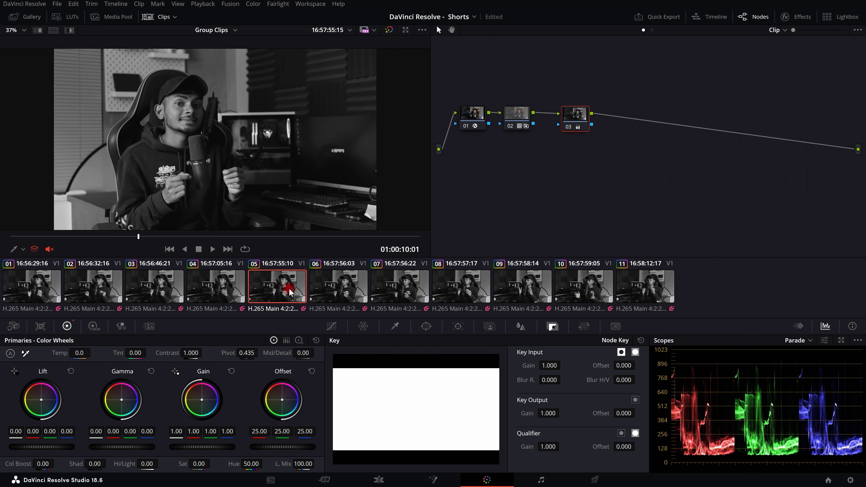
pyautogui.click(335, 290)
pyautogui.click(387, 290)
pyautogui.click(486, 291)
pyautogui.click(610, 299)
pyautogui.click(663, 297)
pyautogui.click(325, 297)
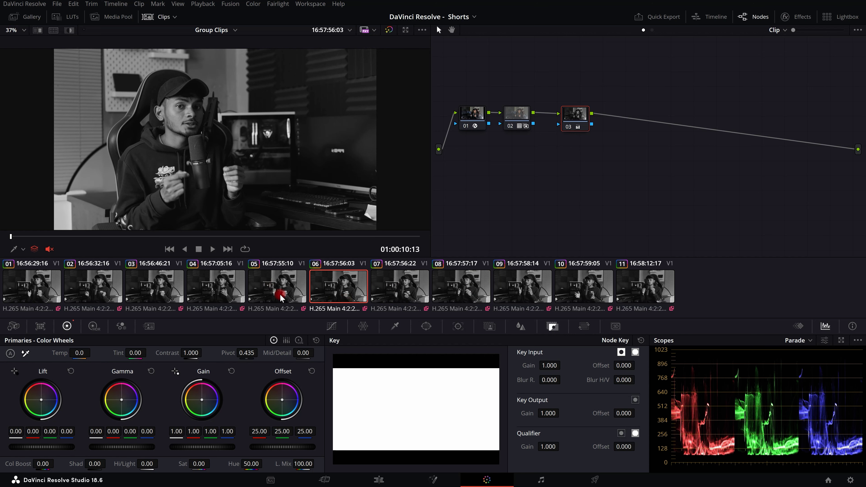
# Return to clip 05 and copy the remote grades to local
pyautogui.click(289, 285)
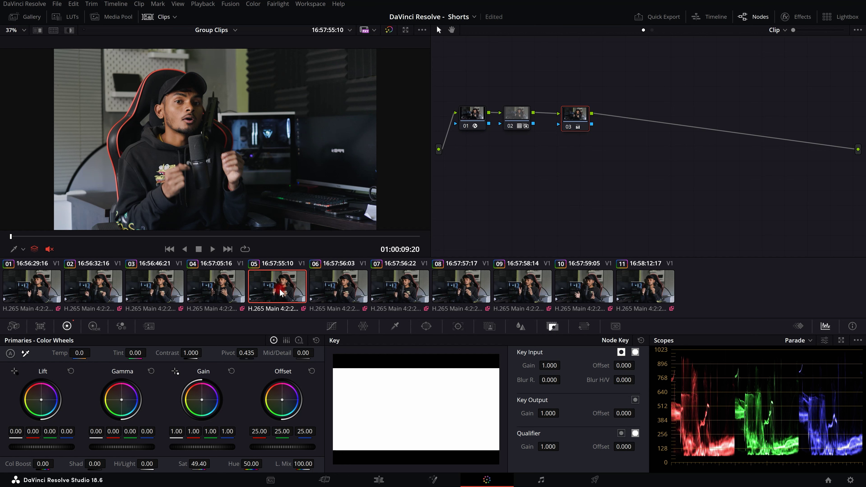
pyautogui.rightClick(272, 288)
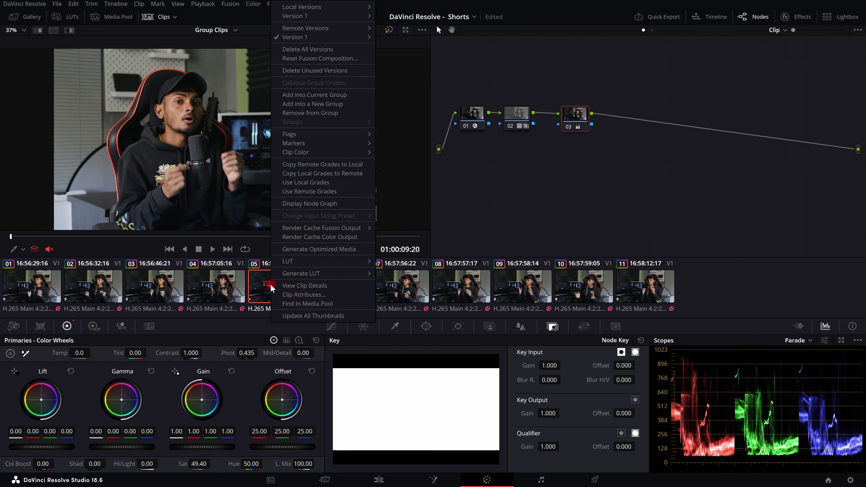
pyautogui.click(324, 163)
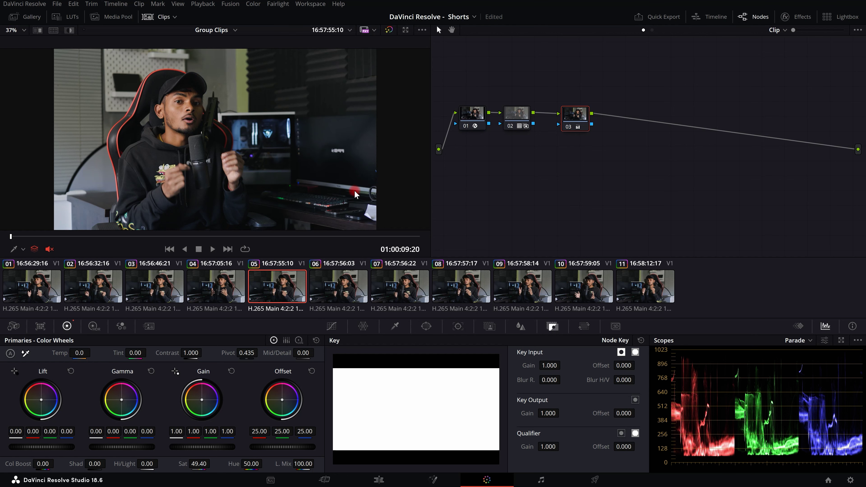
# Add a serial node after node 03 on clip 05 and set its saturation to 0
pyautogui.hotkey('alt', 's')
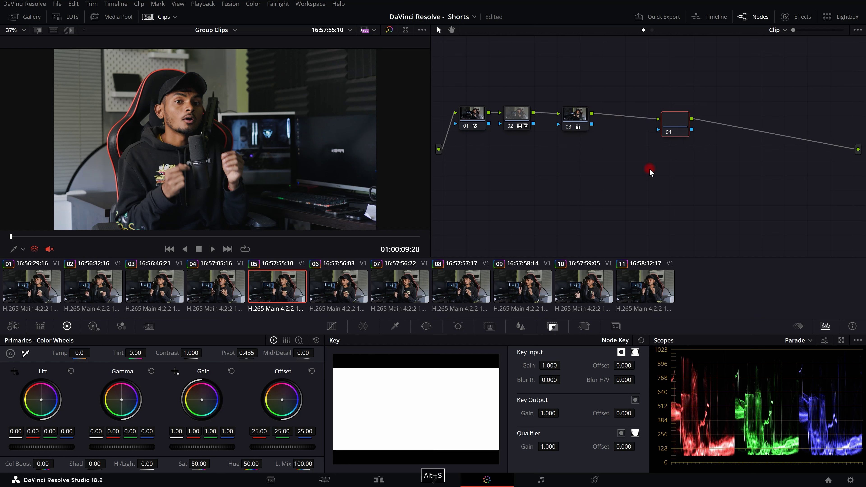
pyautogui.moveTo(207, 466); pyautogui.dragTo(95, 458)
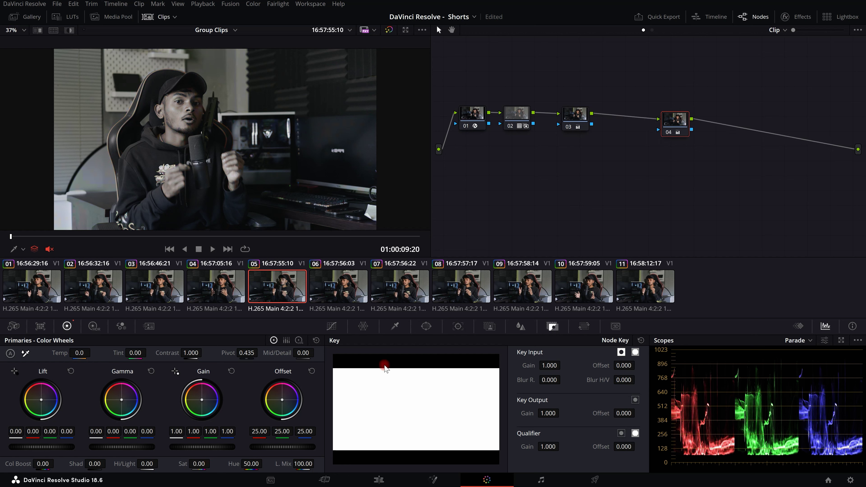